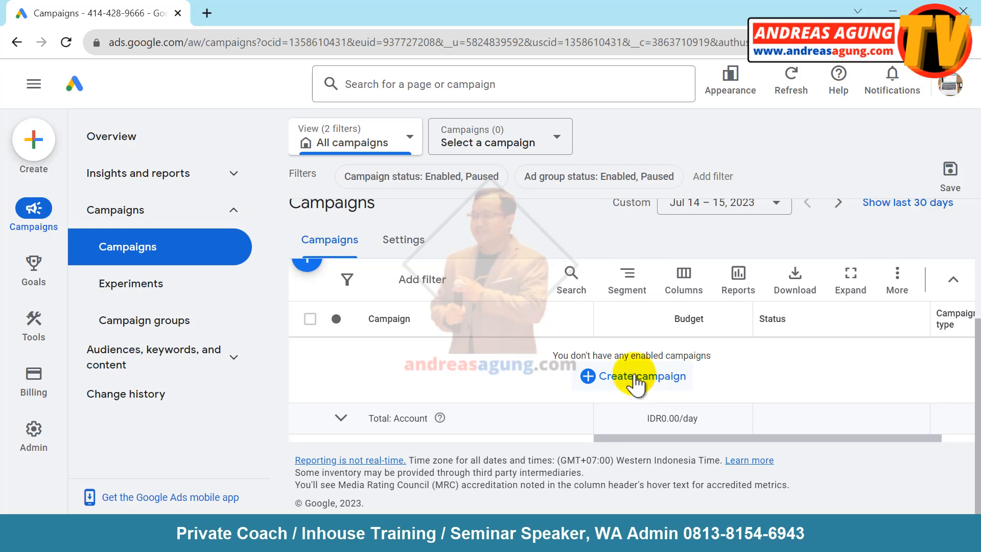
- Choose New campaign from the Create campaign menu to start a campaign from scratch
left_click(646, 378)
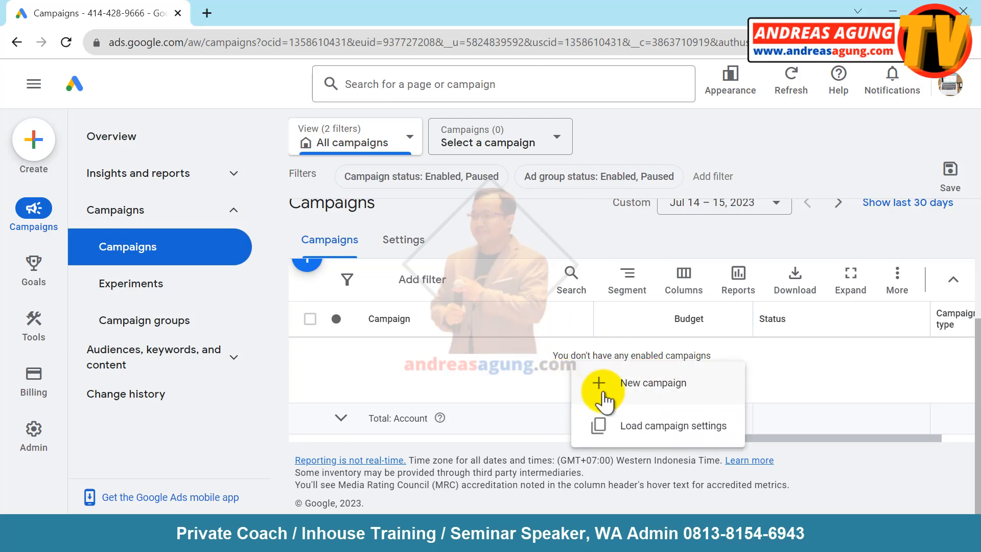
left_click(661, 392)
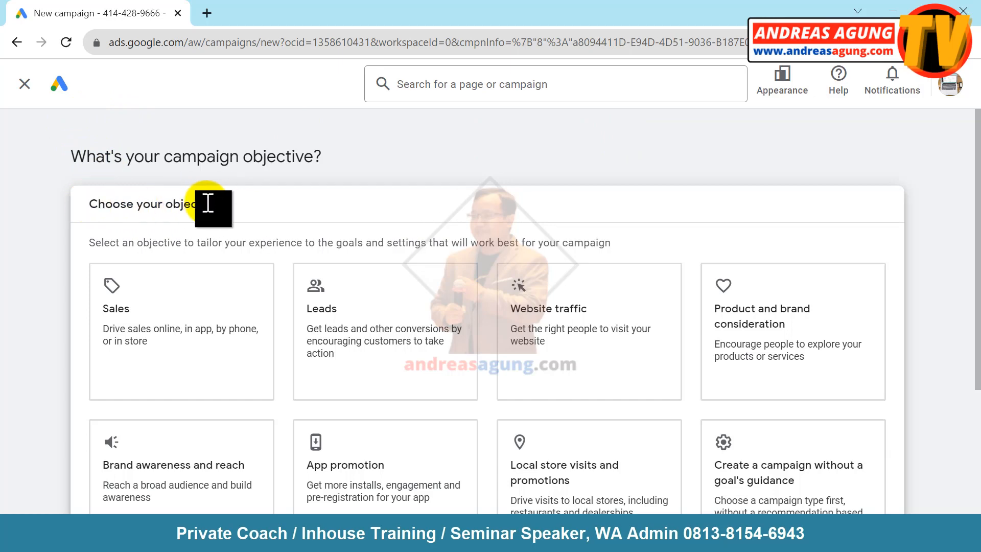
- Pick Sales as the campaign objective and Search as the campaign type
scroll(56, 204, "down", 2)
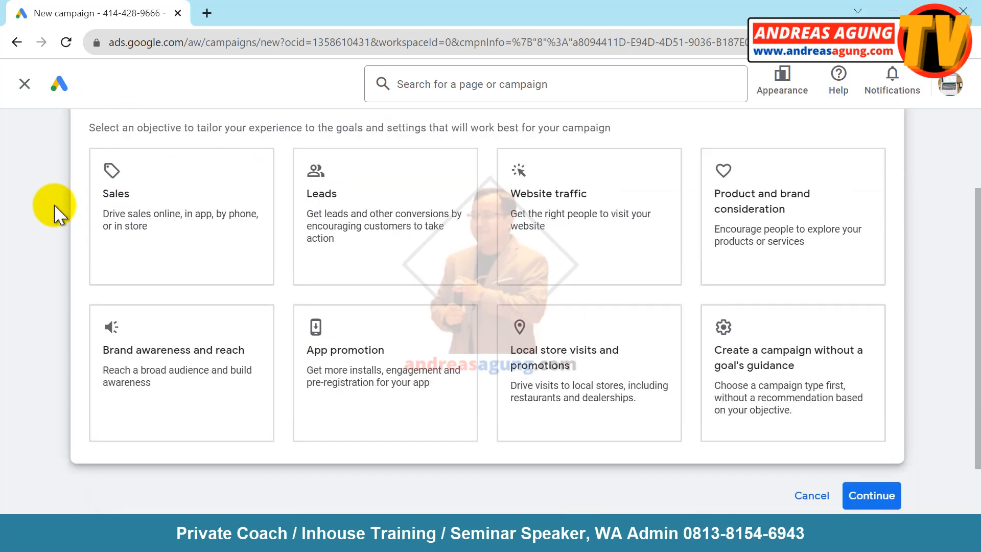
left_click(156, 219)
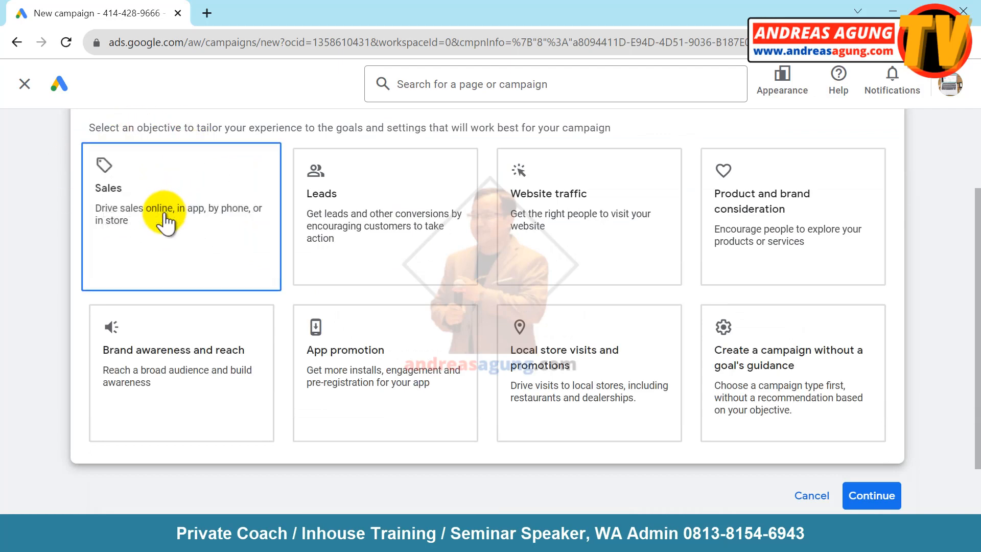
left_click(173, 249)
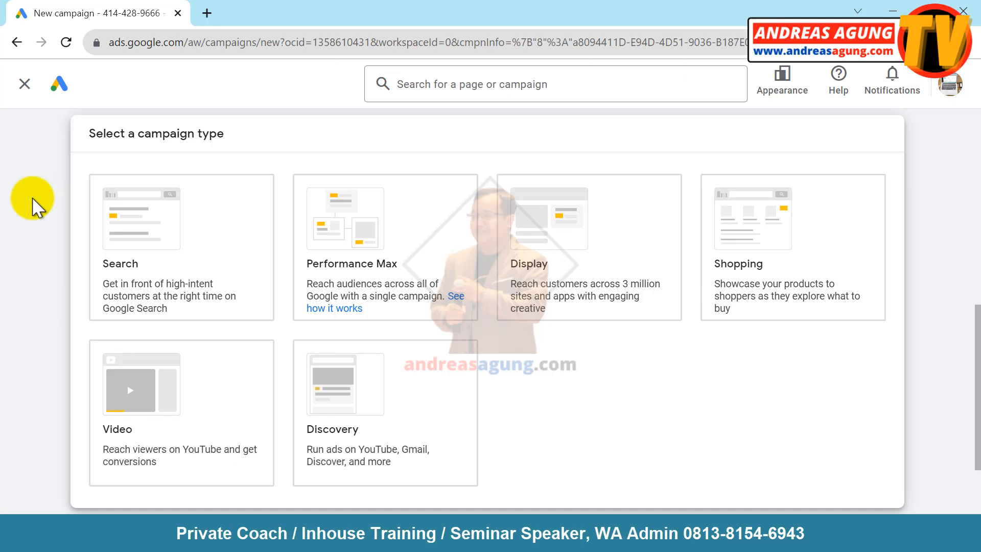
left_click(159, 204)
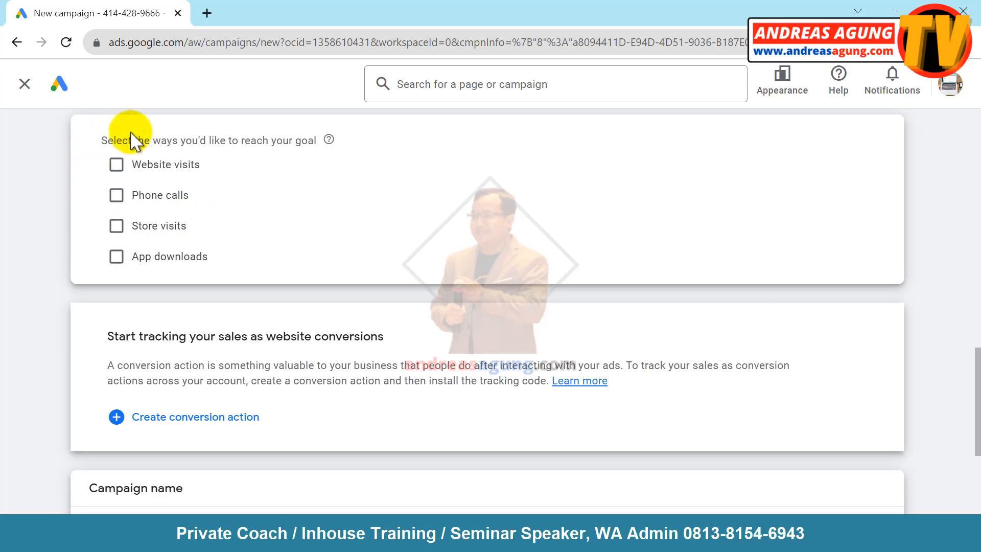
left_click(117, 165)
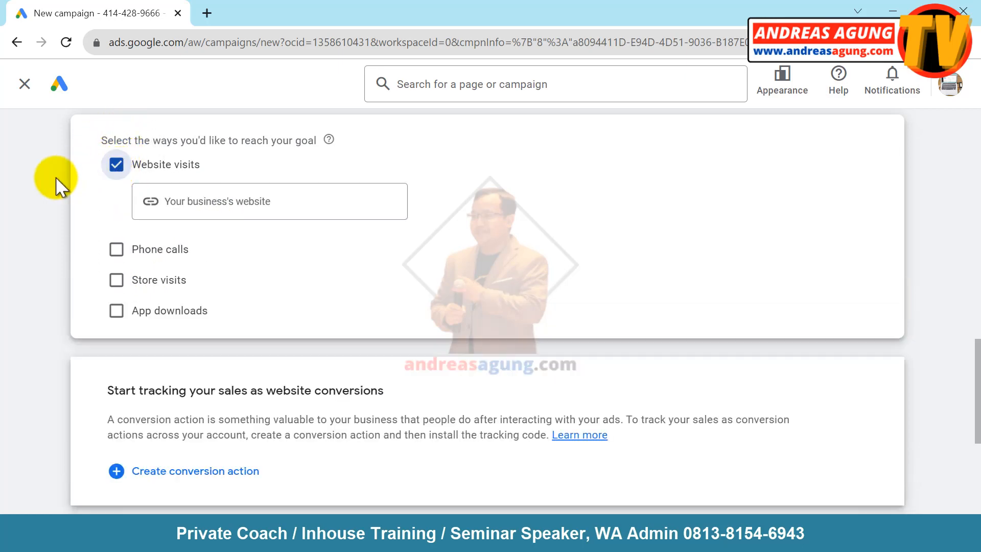
left_click(248, 204)
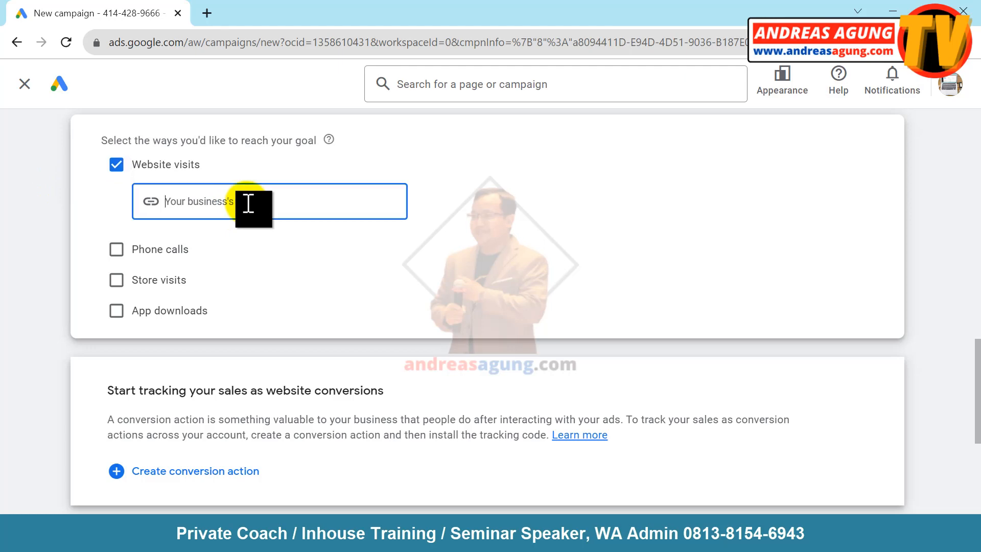
type("https://andreasagung.com")
left_click(53, 233)
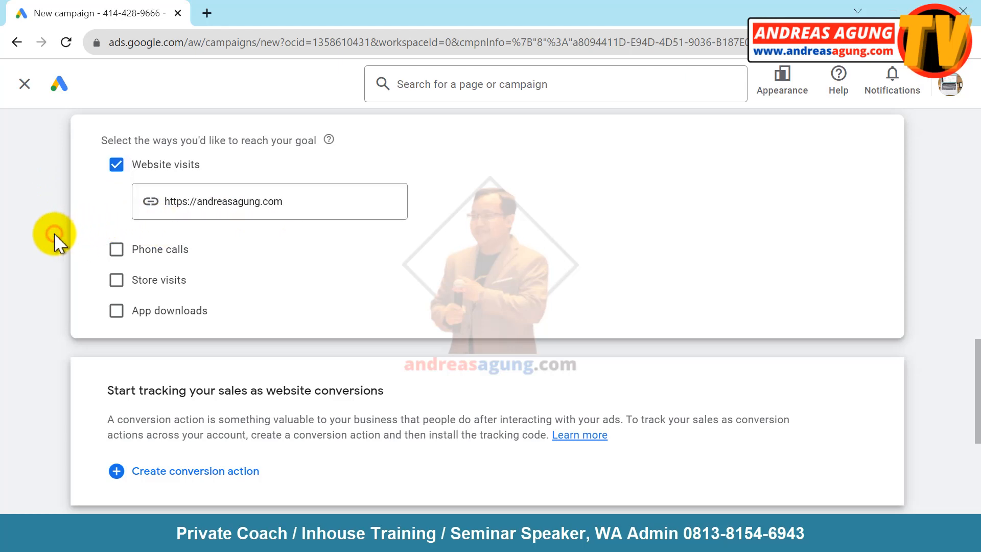
scroll(54, 232, "up", 3)
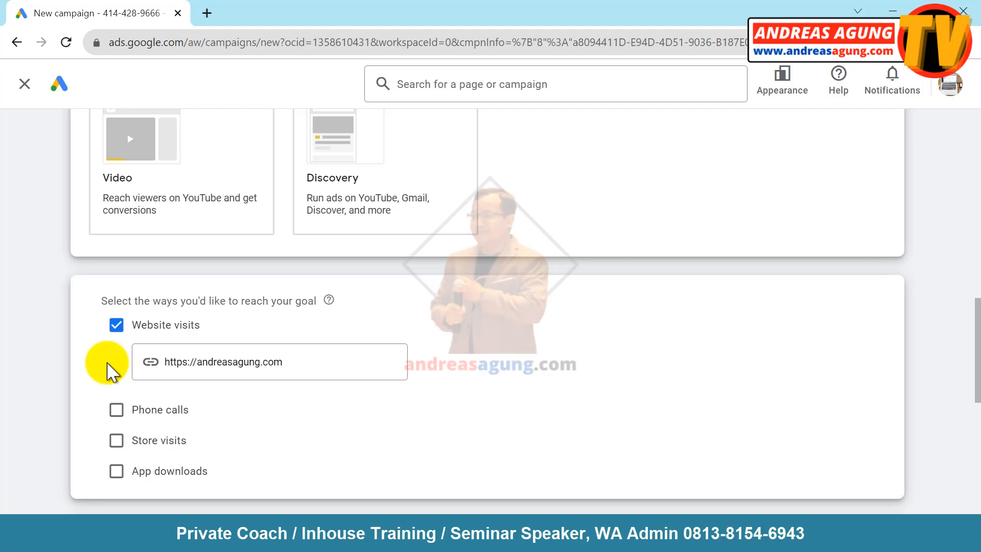
- Rename the campaign to 'Kursus Digital Marketing (1)' and continue to the Bidding step
scroll(108, 365, "down", 7)
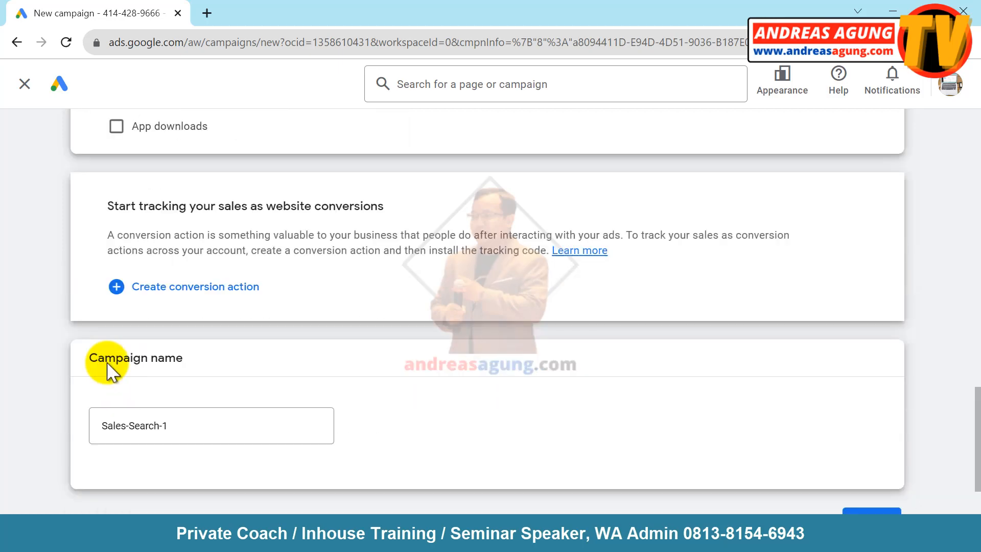
scroll(112, 365, "down", 2)
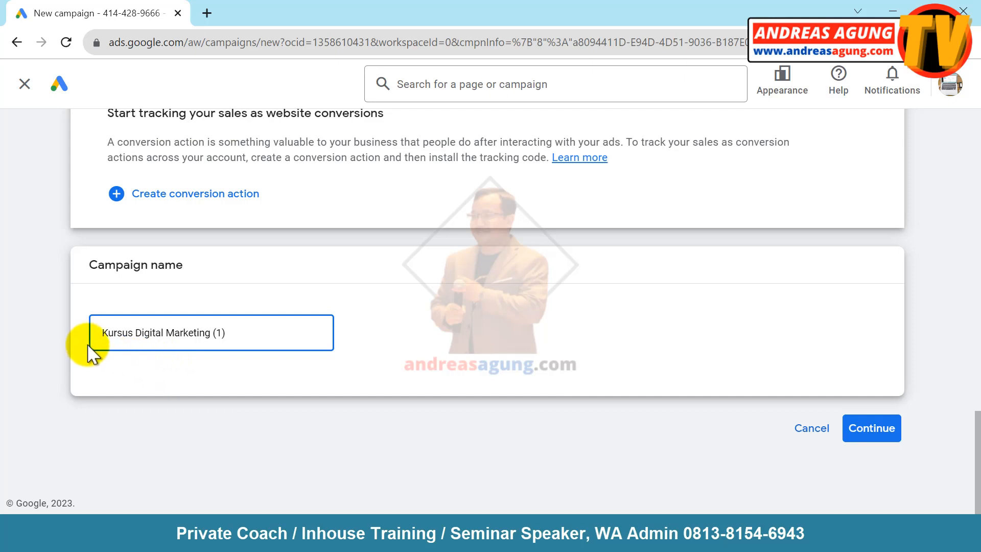
left_click(105, 336)
left_click_drag(113, 333, 230, 334)
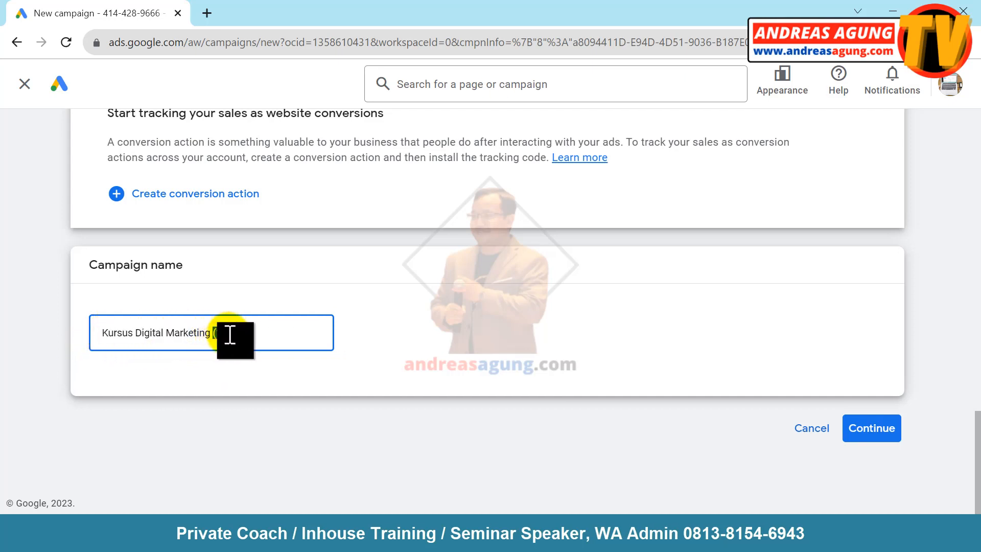
left_click(188, 357)
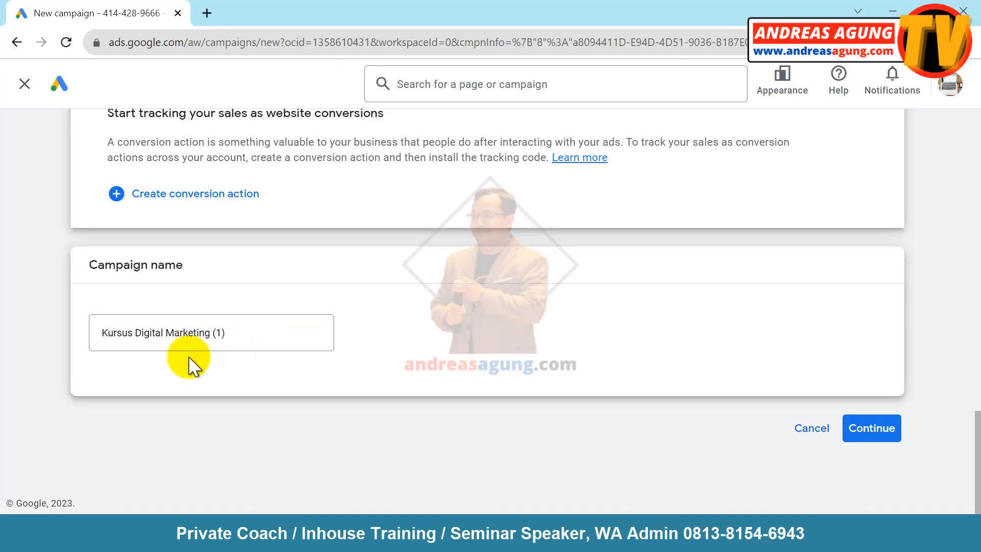
left_click(874, 438)
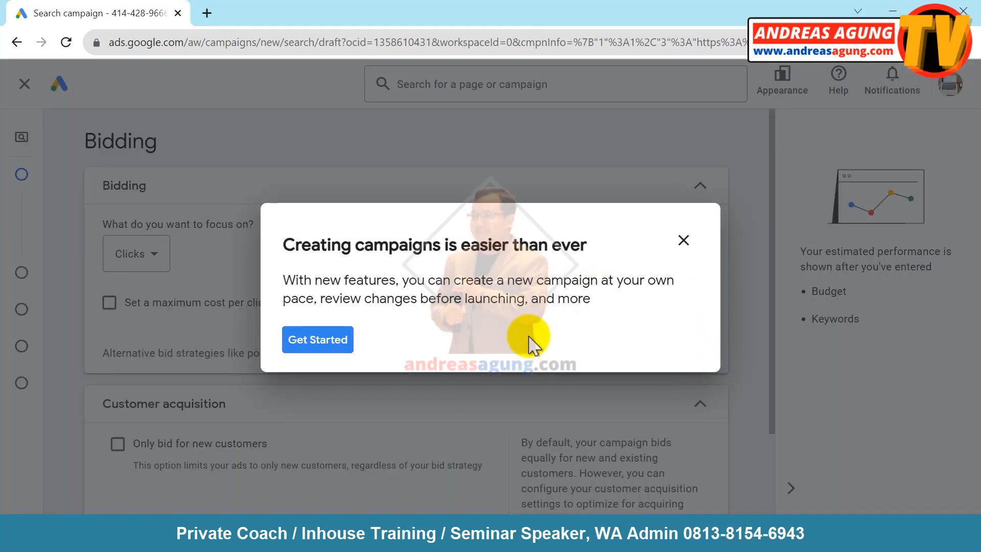
- Dismiss the welcome dialog and keep the default Clicks bidding focus
left_click(310, 342)
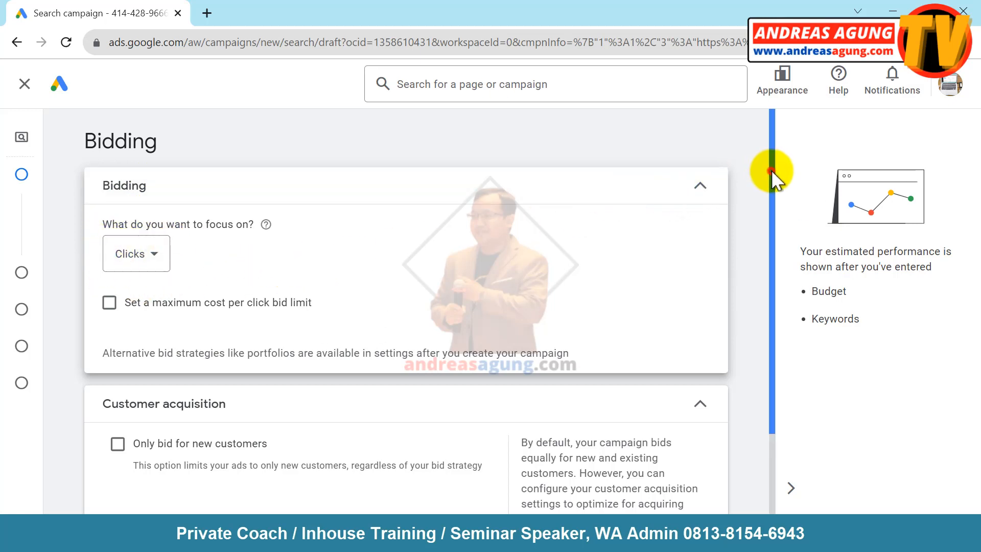
left_click_drag(771, 173, 772, 326)
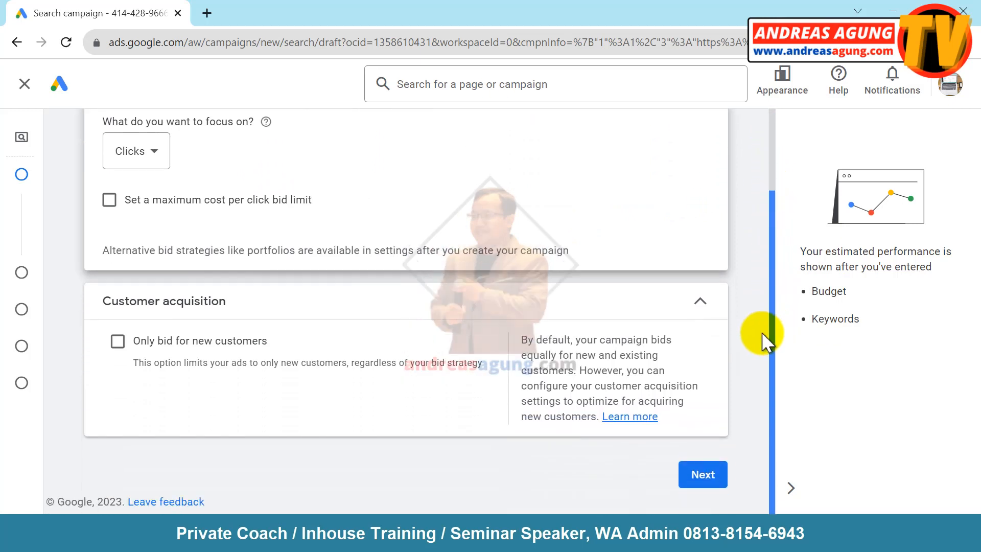
left_click(703, 475)
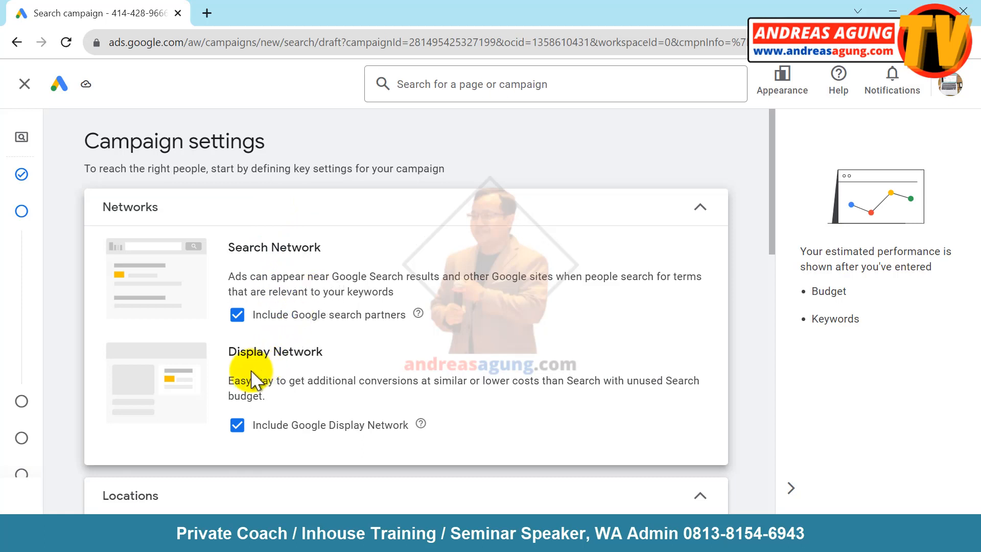
- Exclude the Google Display Network and set Locations to entering another location
left_click(236, 424)
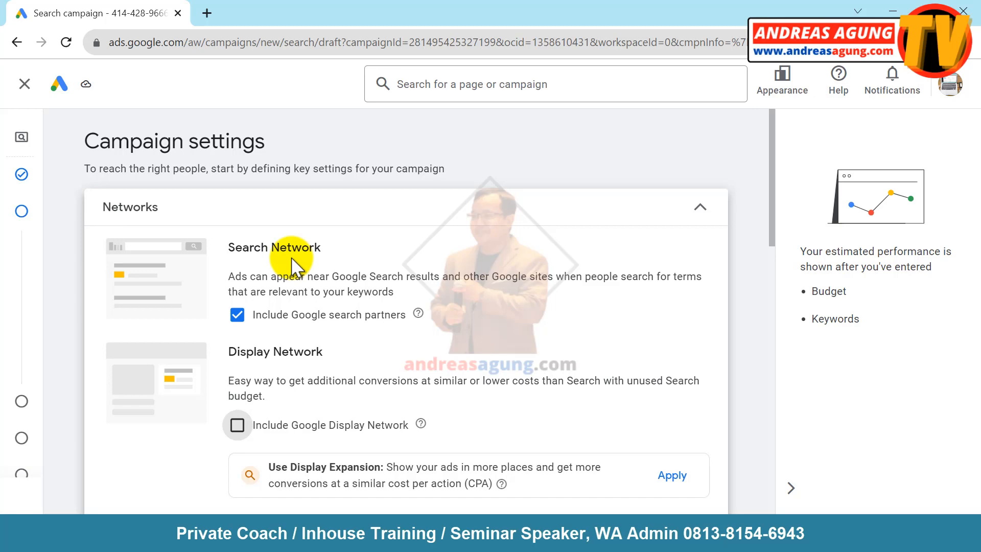
scroll(291, 258, "down", 5)
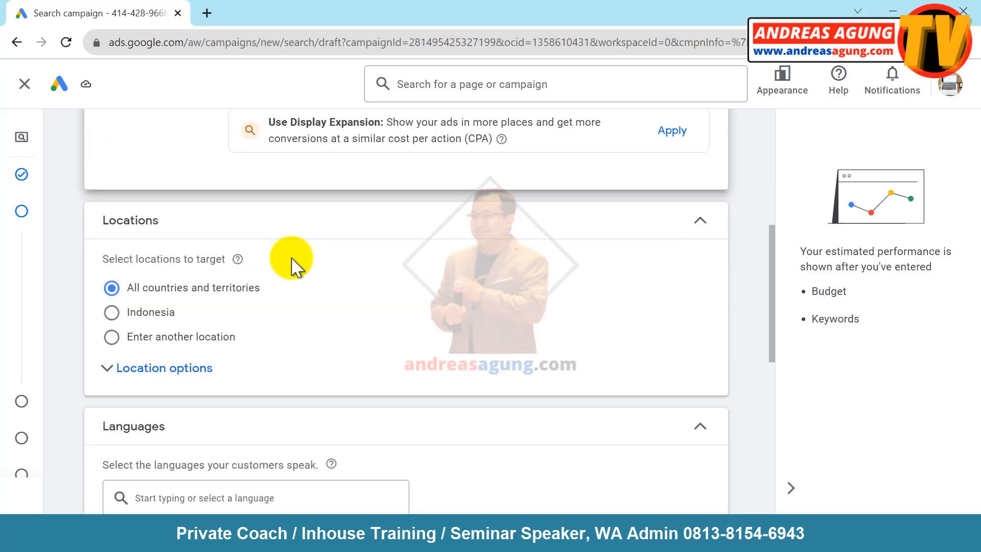
scroll(292, 258, "down", 1)
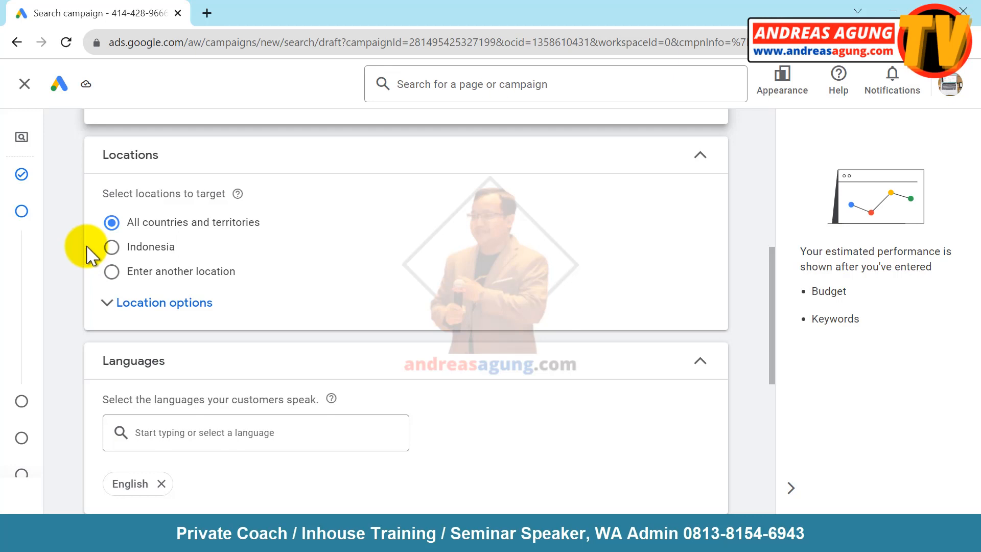
left_click(112, 248)
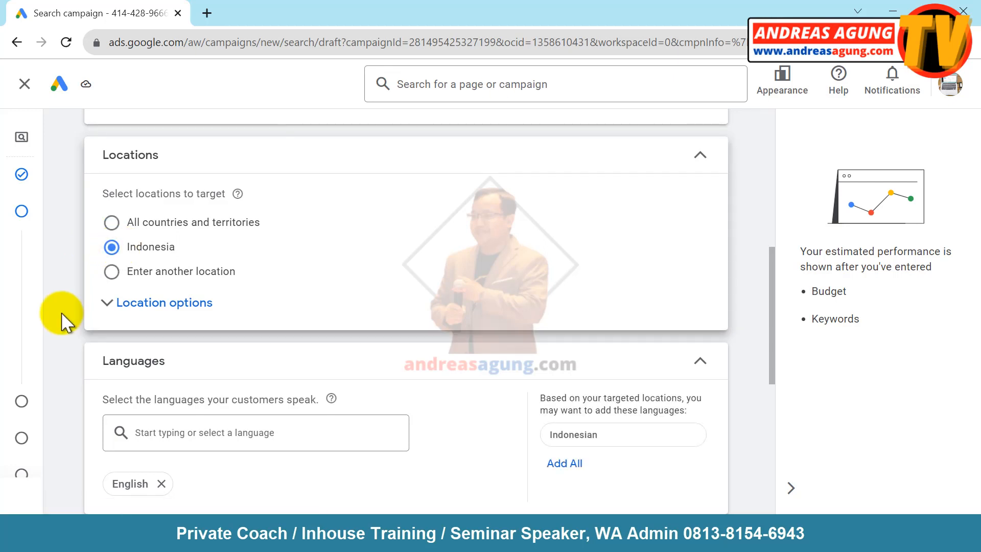
left_click(117, 274)
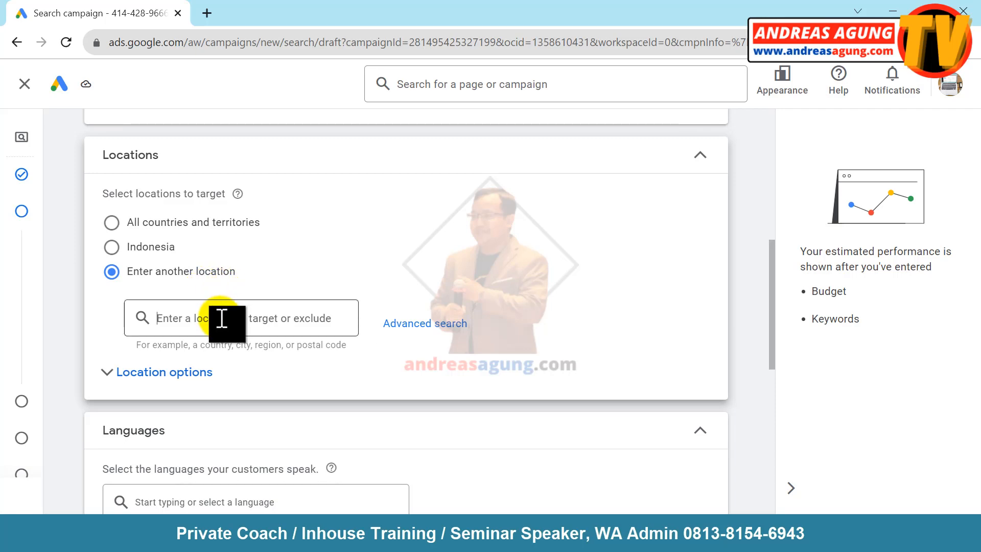
- Try targeting Jakarta and Surabaya, then revert location targeting to all of Indonesia
type("jakarta")
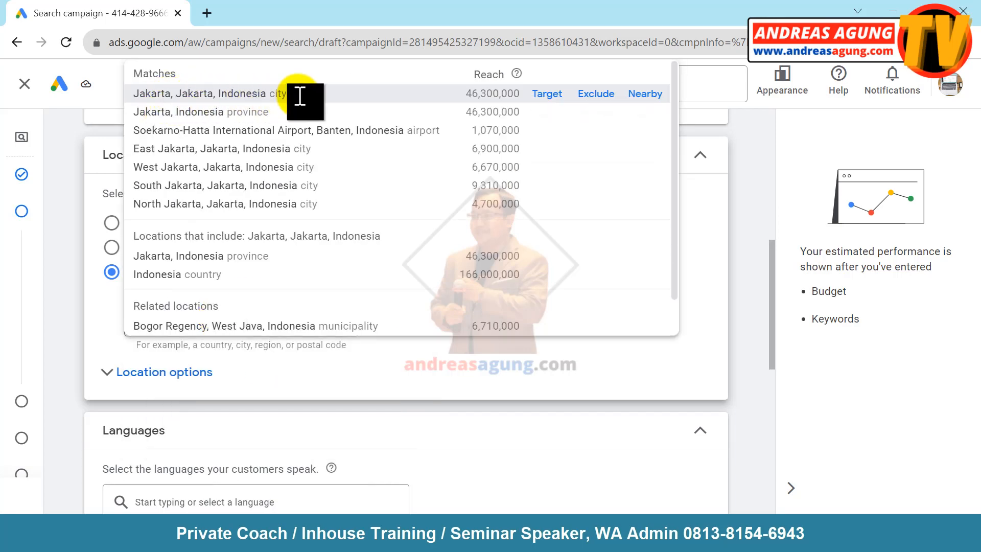
left_click(551, 95)
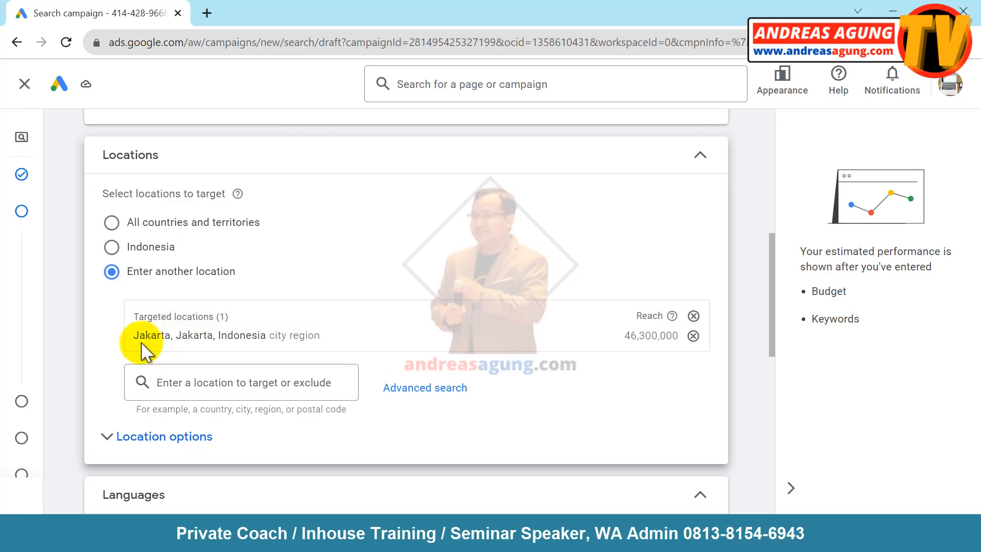
left_click(175, 385)
type("surabaya")
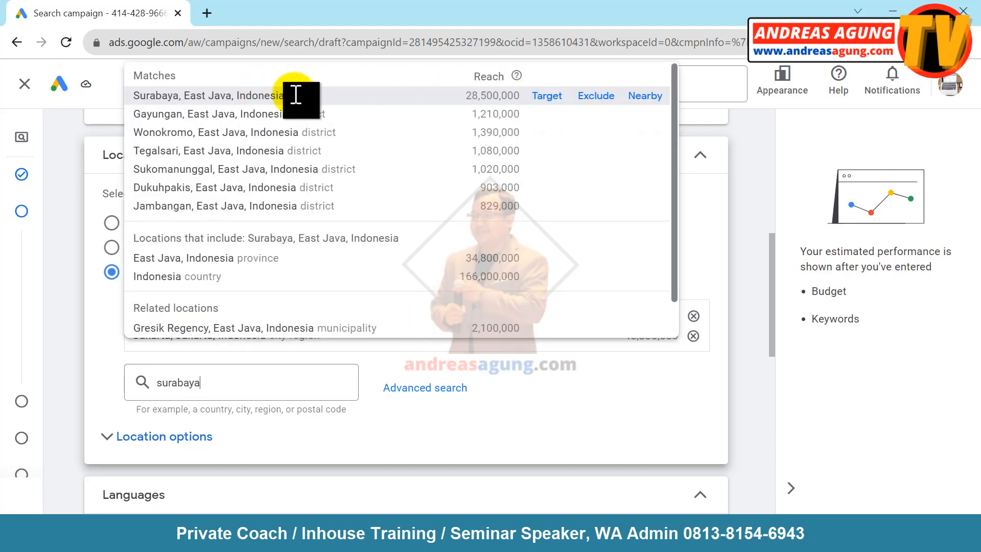
left_click(554, 96)
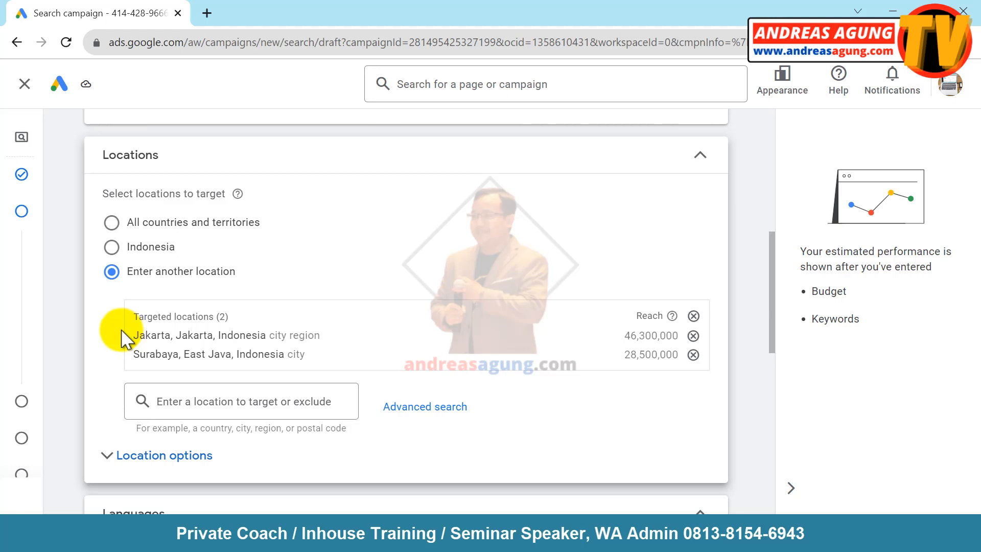
left_click(112, 247)
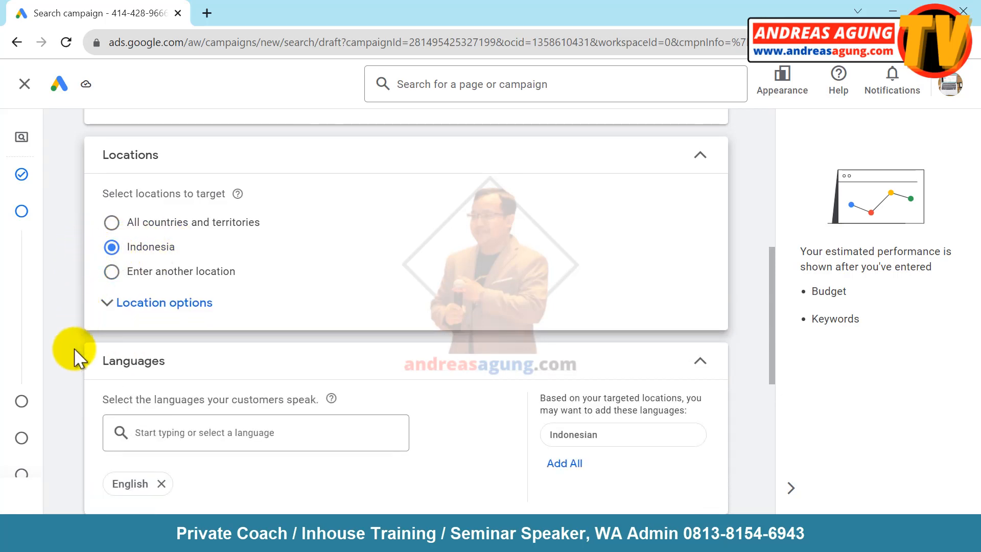
- Add Indonesian alongside English as a language and proceed to Keywords and ads
scroll(74, 358, "down", 4)
scroll(74, 358, "up", 2)
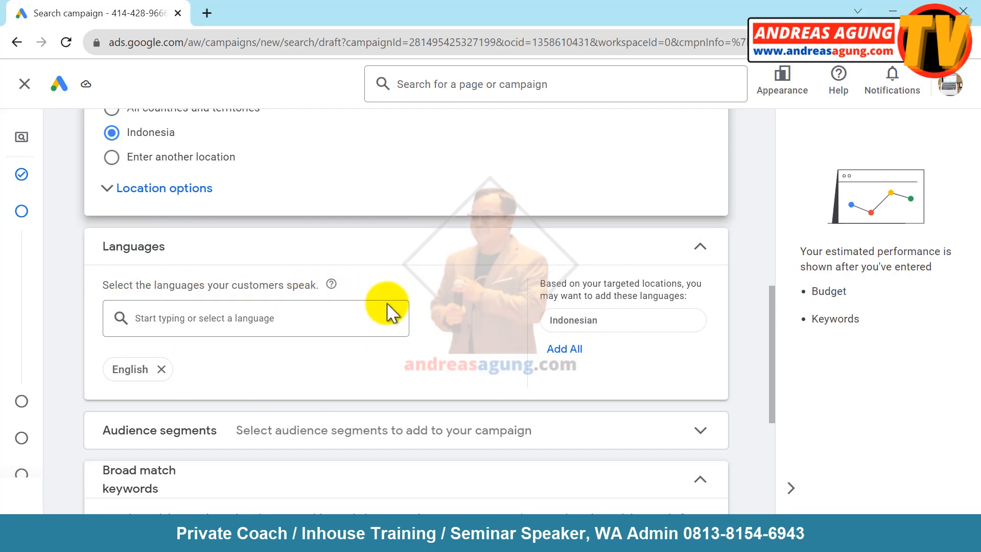
left_click(197, 316)
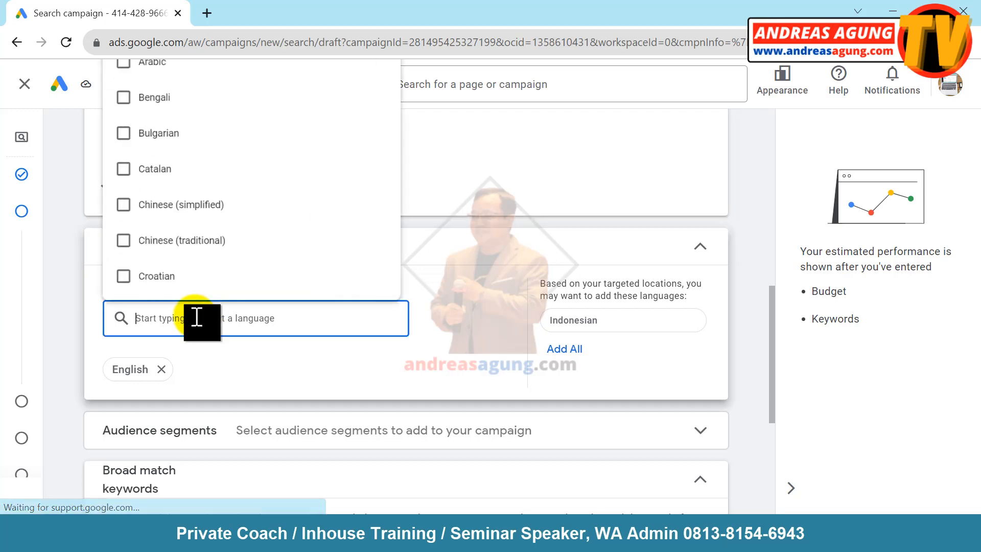
scroll(124, 192, "down", 10)
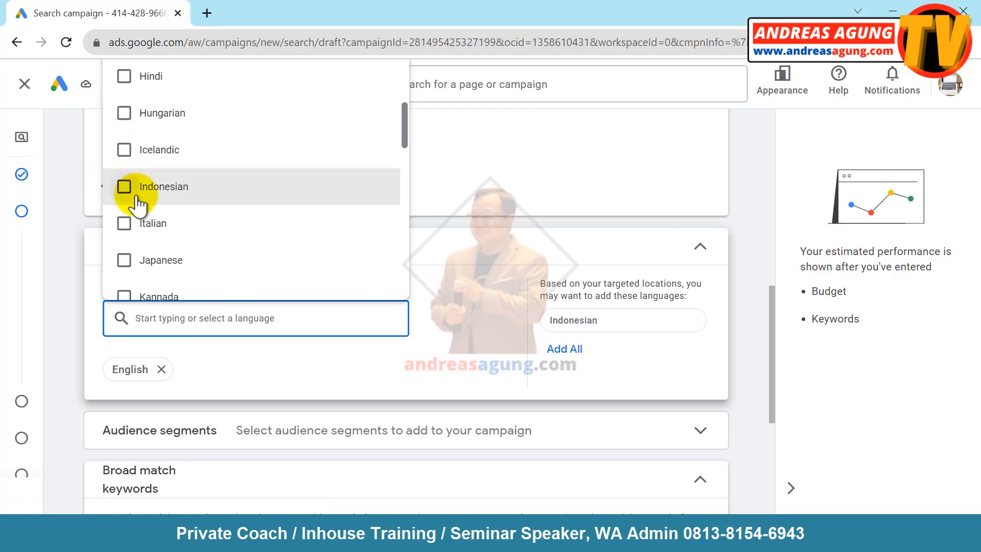
left_click(125, 188)
left_click(83, 310)
left_click_drag(772, 295, 771, 356)
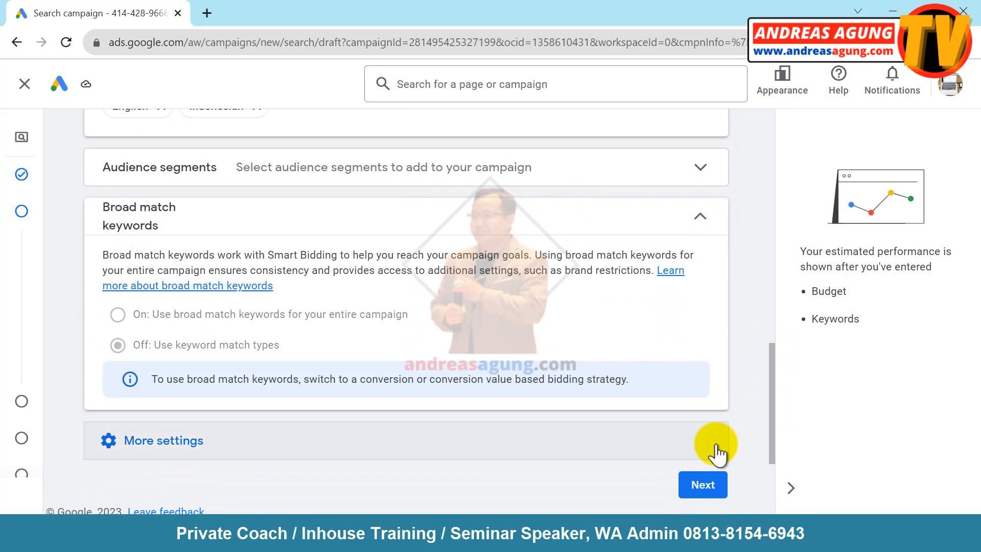
left_click(708, 486)
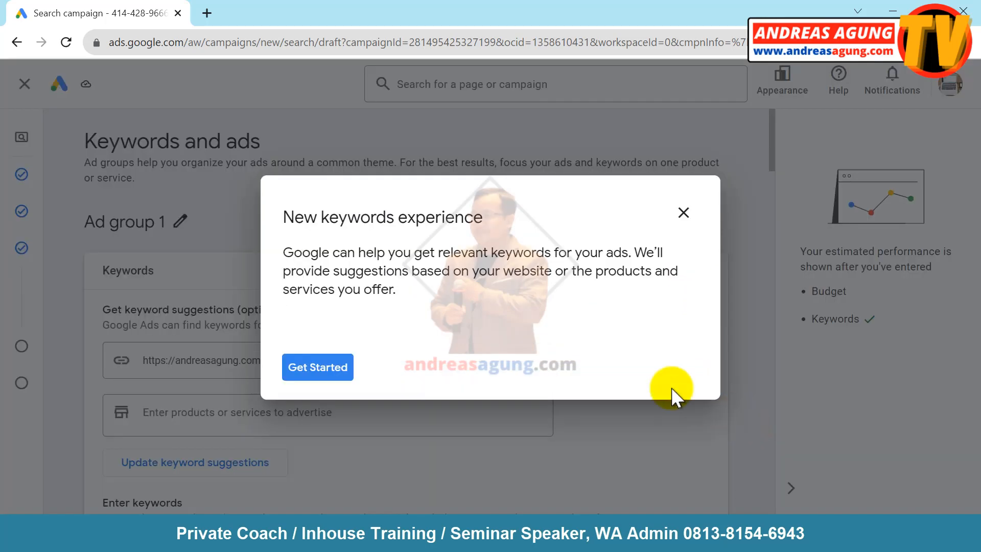
- Leave the new keywords guide and collapse the estimated performance panel
left_click(684, 212)
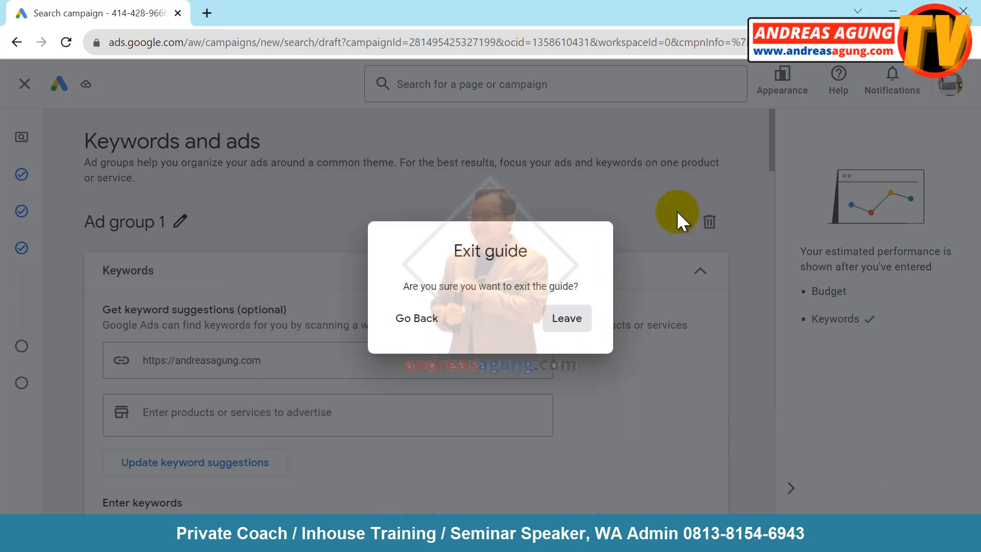
left_click(569, 332)
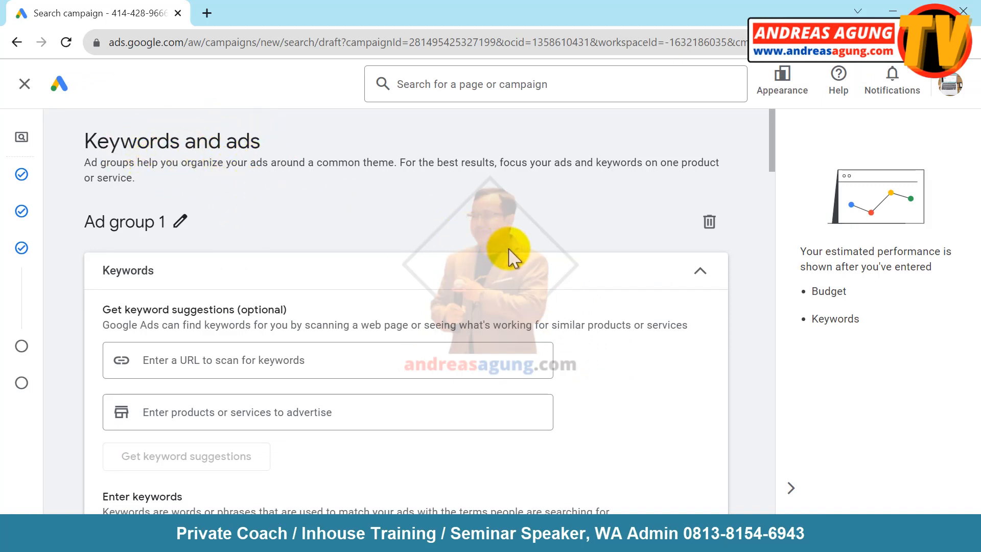
left_click(791, 489)
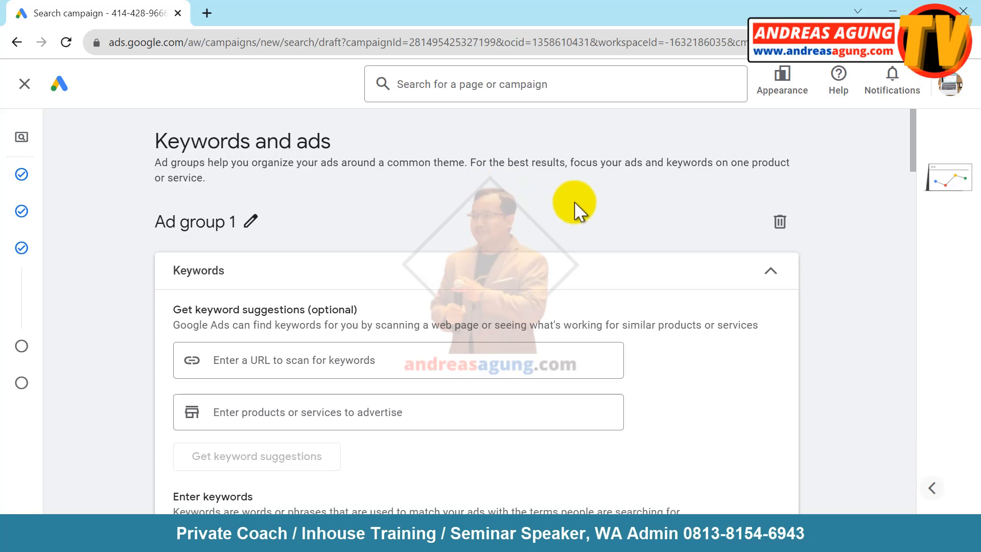
- Place the caret in the keyword box and switch to the Hasil Riset Keyword Planner (1) workbook
scroll(574, 203, "down", 7)
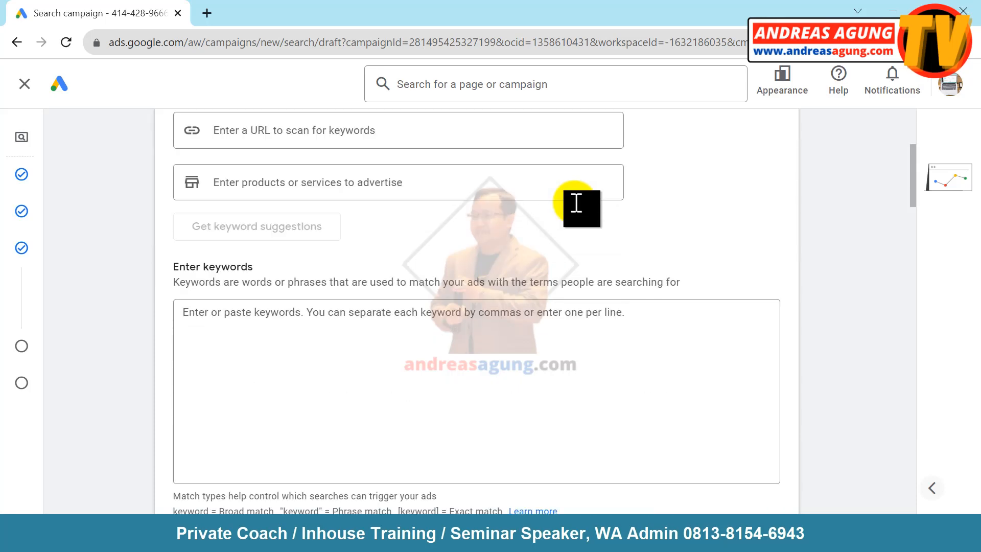
left_click_drag(174, 152, 260, 156)
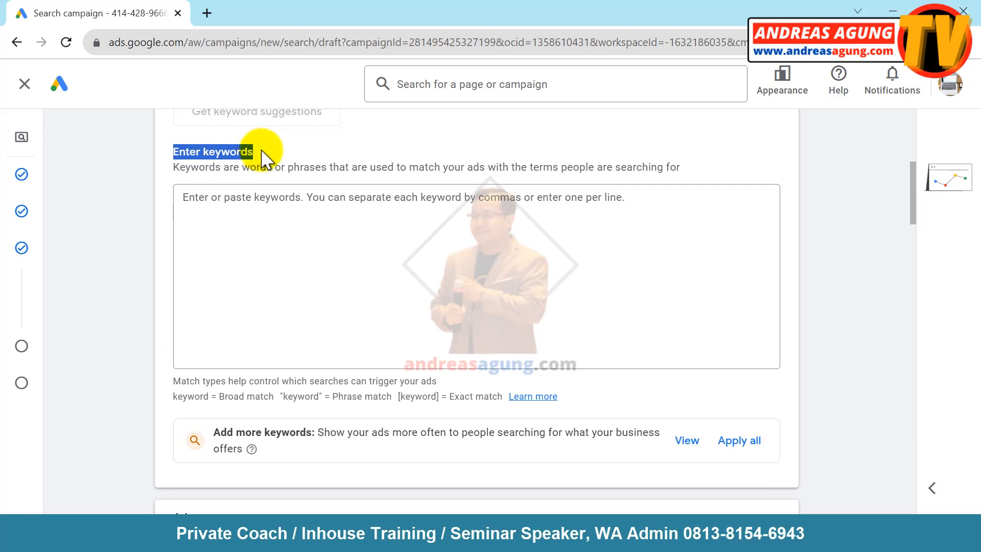
left_click(225, 207)
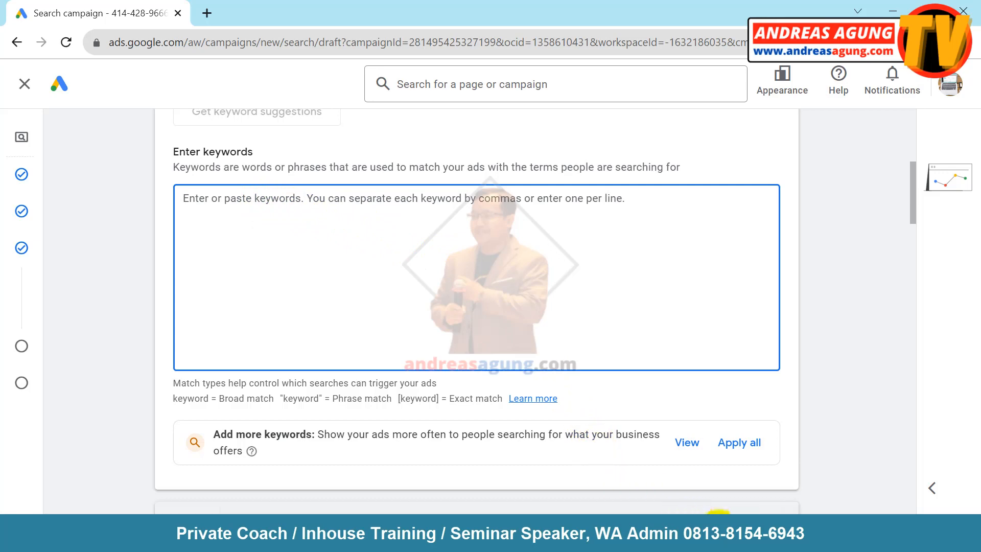
left_click(759, 537)
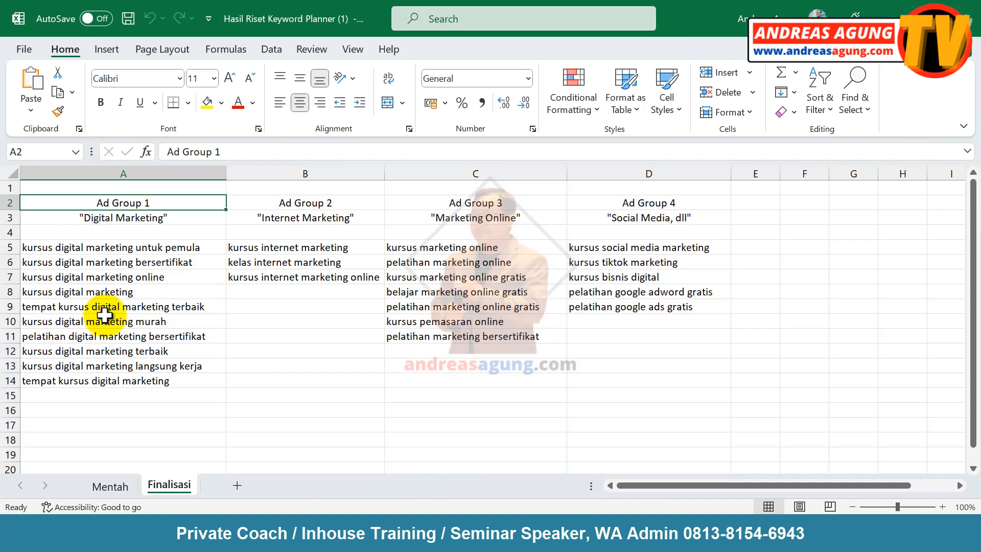
- Copy Ad Group 1's ten keywords from cells A5:A14
left_click_drag(92, 246, 70, 381)
right_click(96, 343)
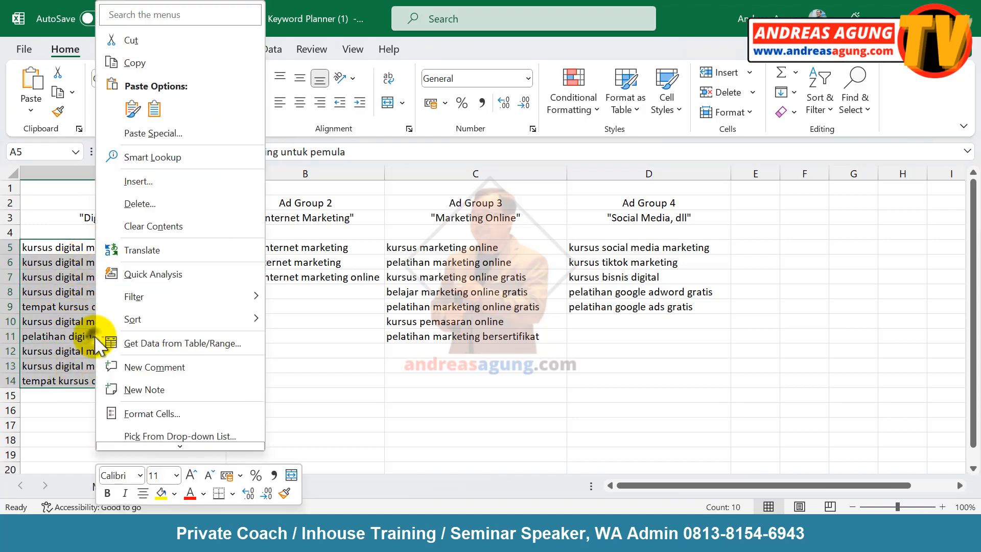
left_click(137, 61)
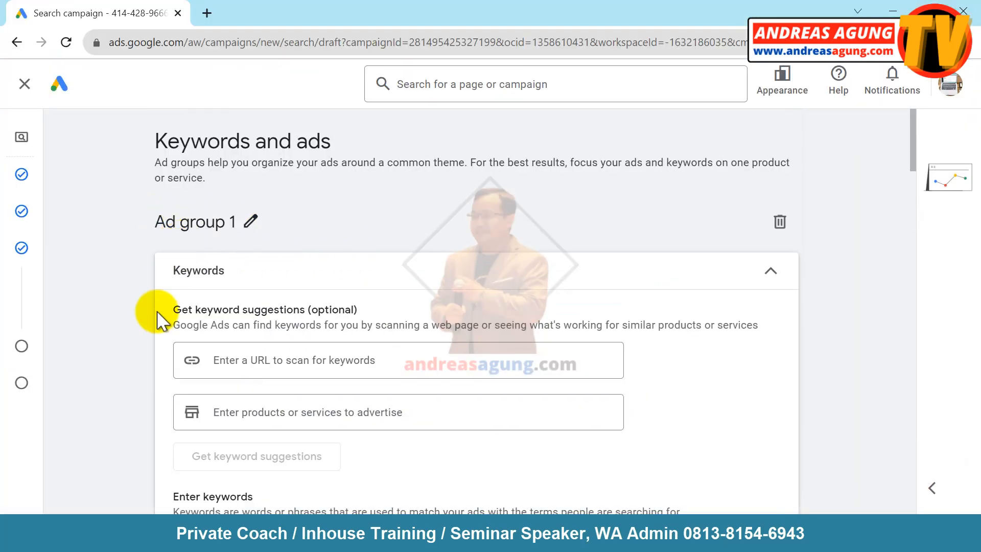
- Paste the ten copied Ad Group 1 keywords into the Enter keywords box
scroll(162, 317, "down", 5)
right_click(234, 199)
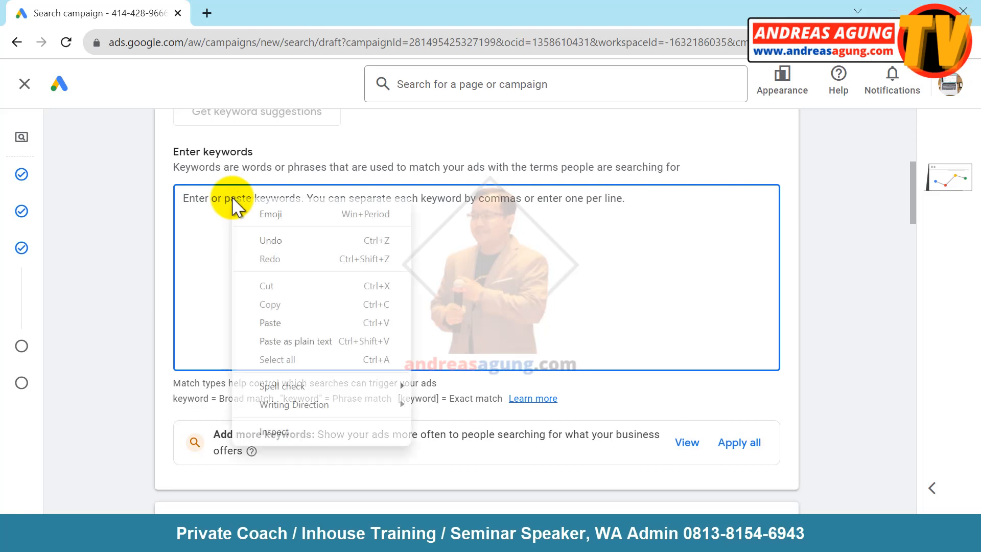
left_click(270, 322)
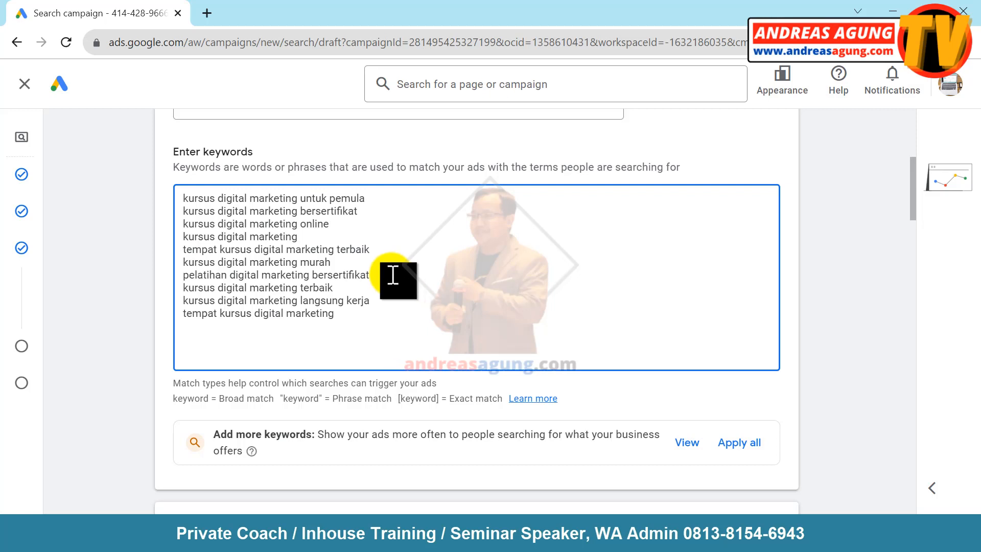
- Copy the whole keyword list and paste a second copy below it, removing trailing blank lines
left_click_drag(186, 195, 346, 317)
right_click(265, 290)
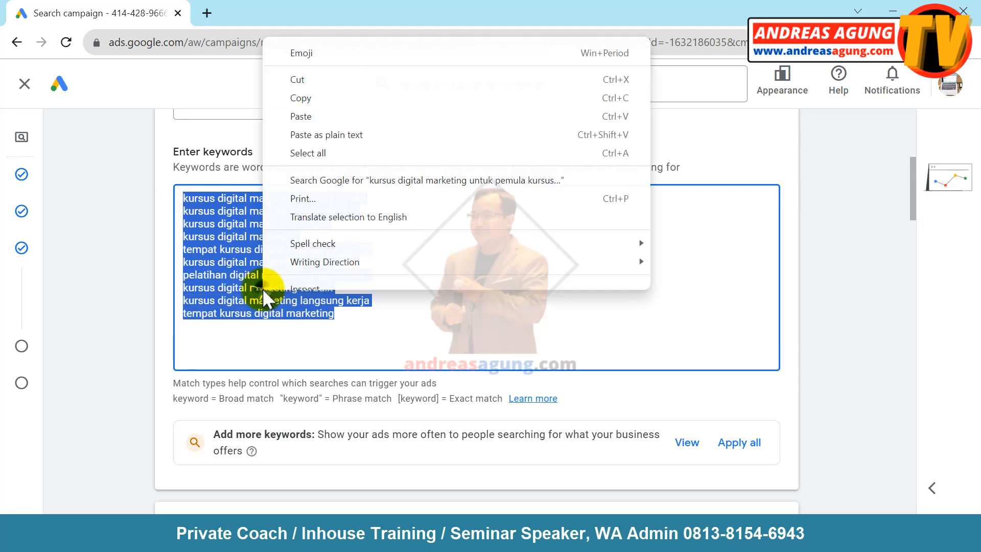
left_click(319, 109)
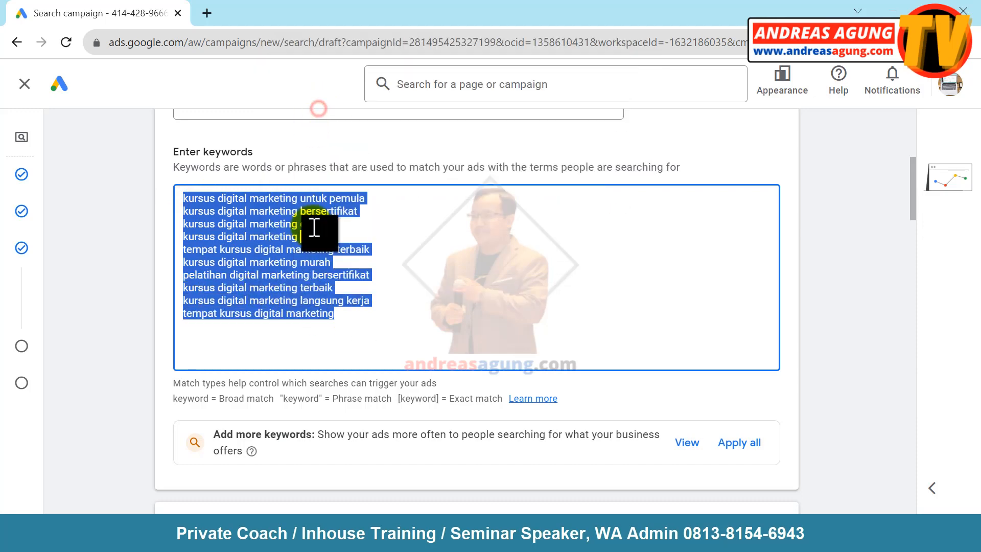
left_click(212, 334)
key("Return")
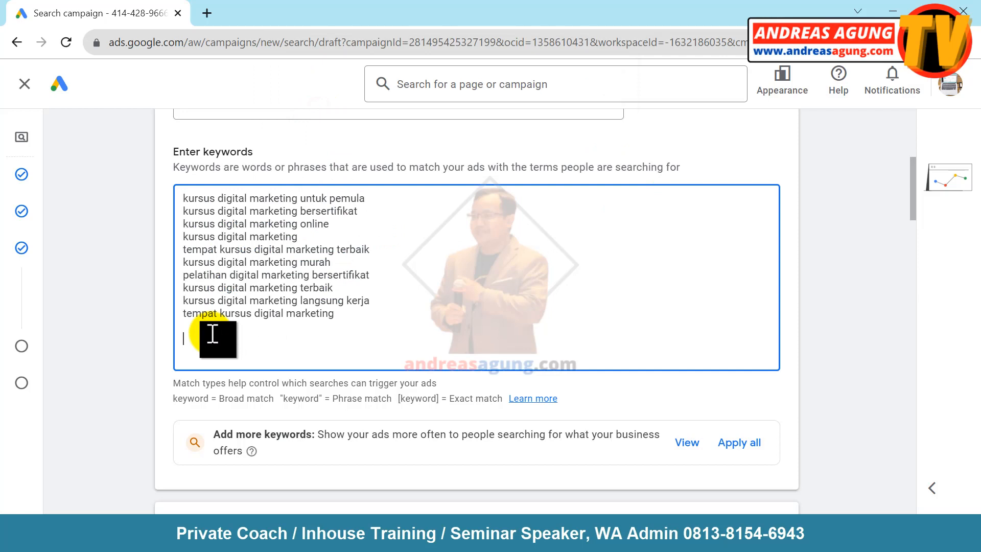
key("ctrl+v")
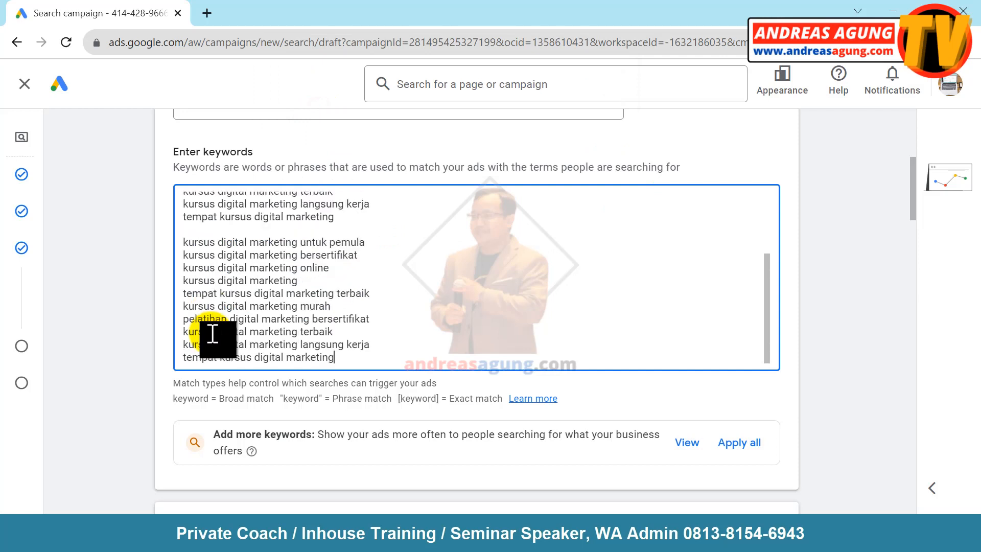
key("Return")
key("BackSpace")
key("BackSpace")
scroll(225, 332, "up", 5)
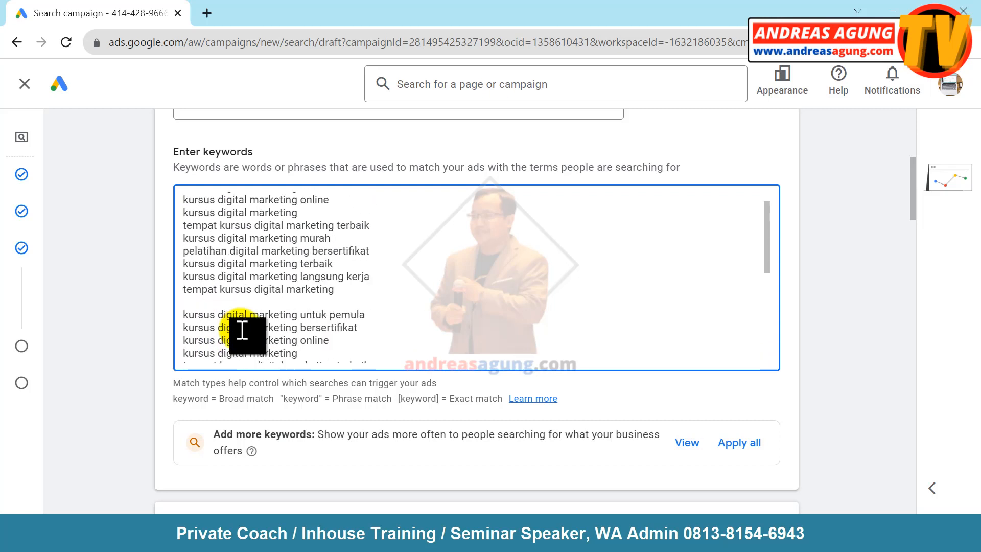
- Put + signs before each word of the first keyword, including marketing, untuk and pemula
scroll(242, 331, "up", 1)
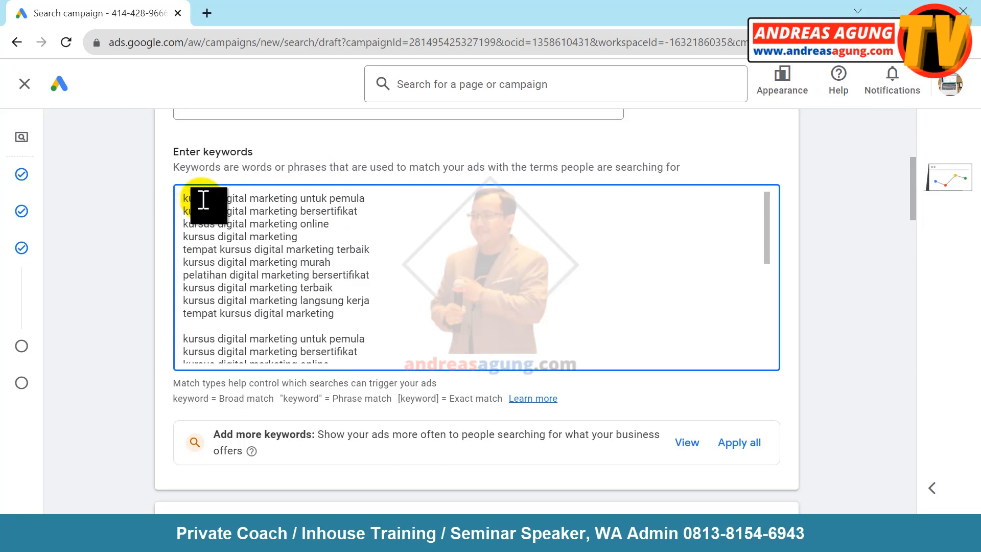
type("+")
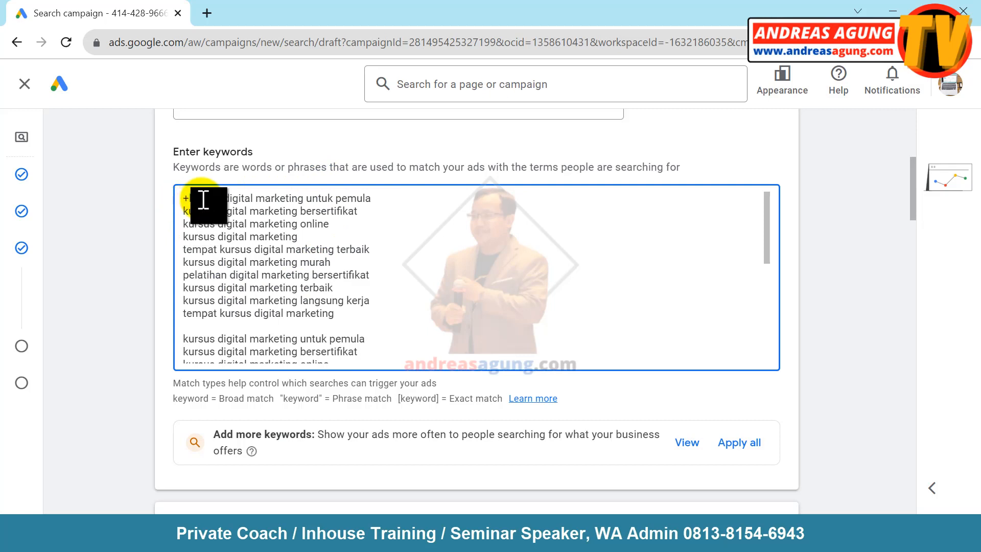
type("+")
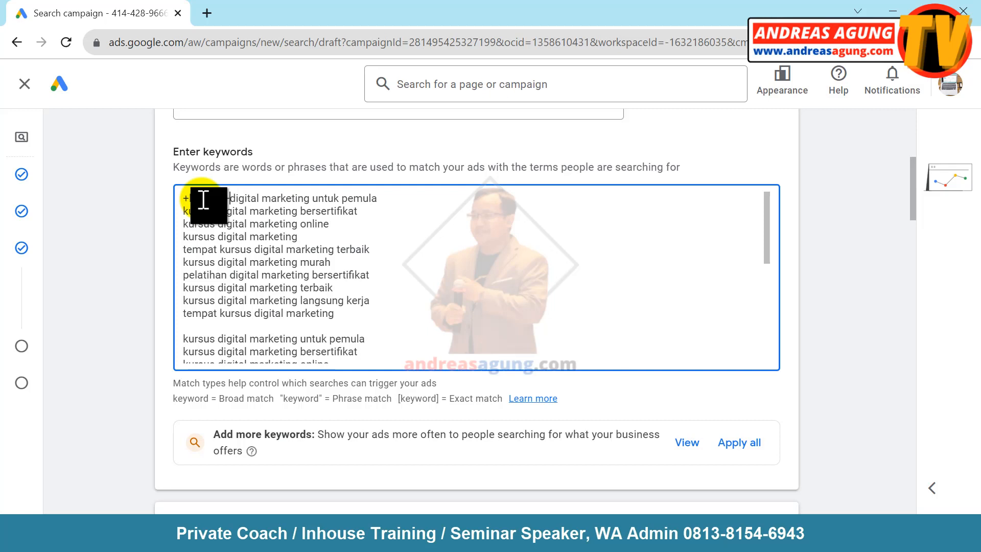
key("Right")
key("Right")
key("Right")
type("+")
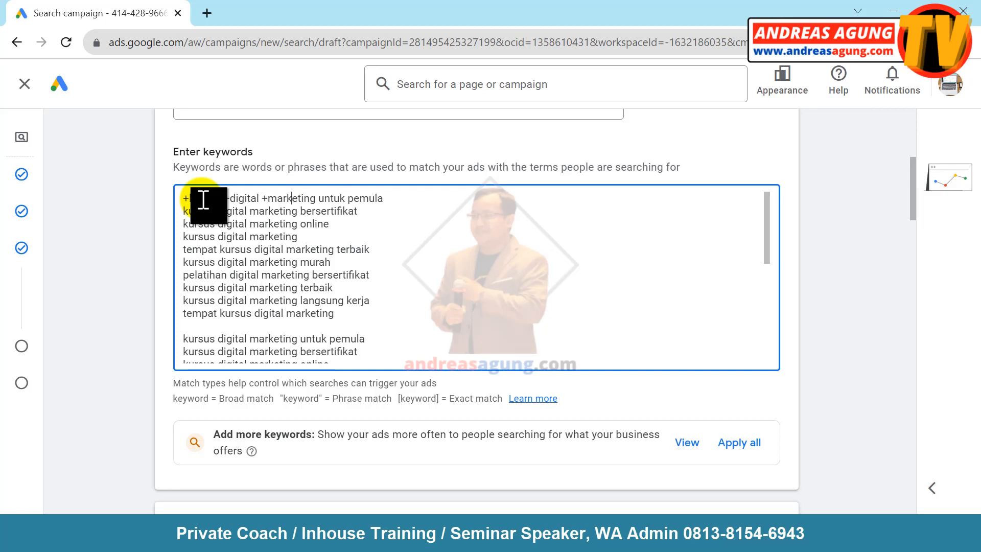
key("Right")
key("Right")
key("Right")
key("Right")
key("Right")
key("Right")
type("+")
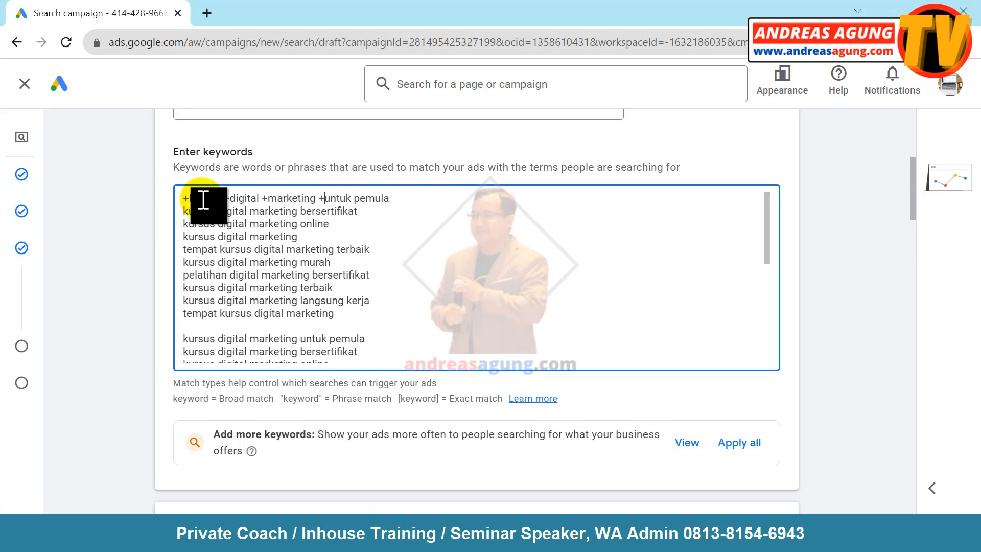
key("Right")
type("+")
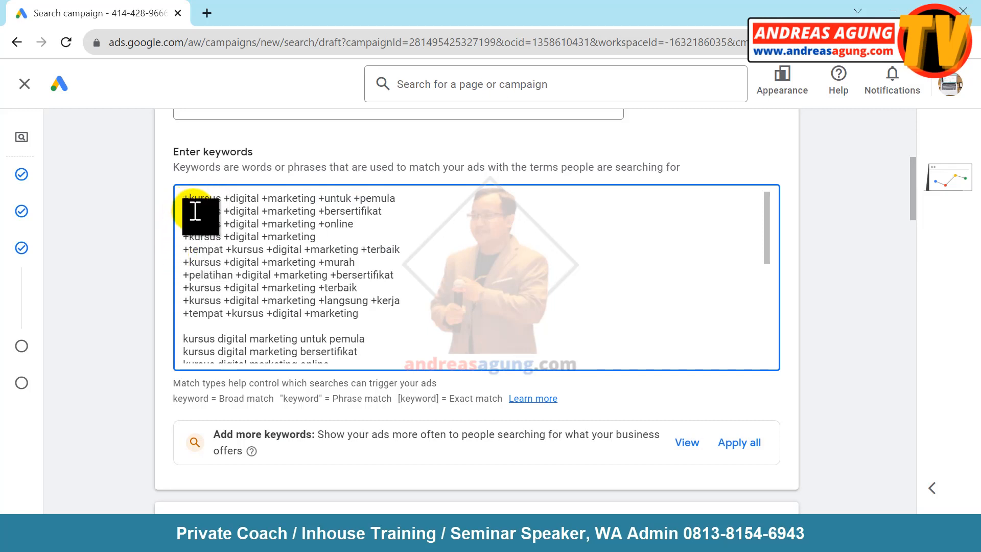
left_click_drag(185, 198, 369, 316)
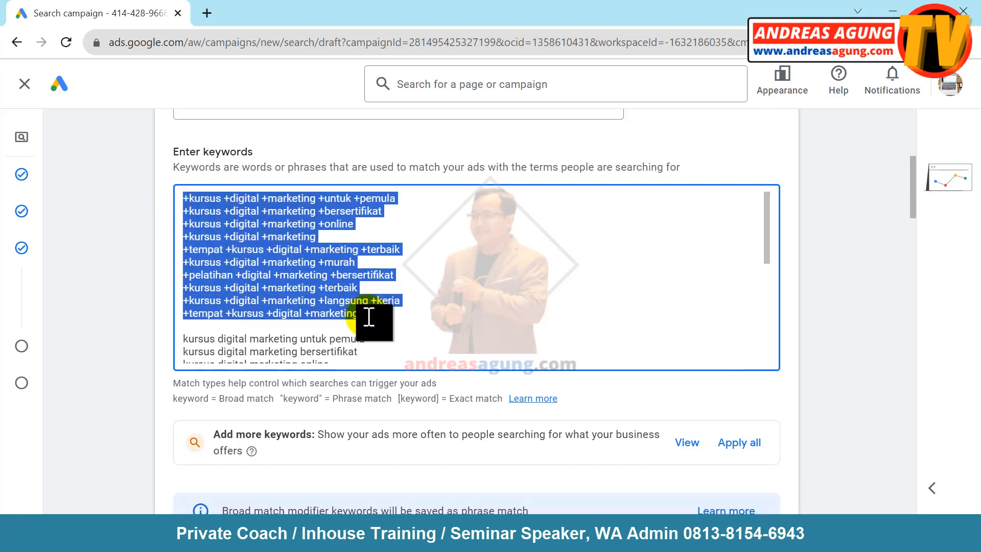
left_click(193, 339)
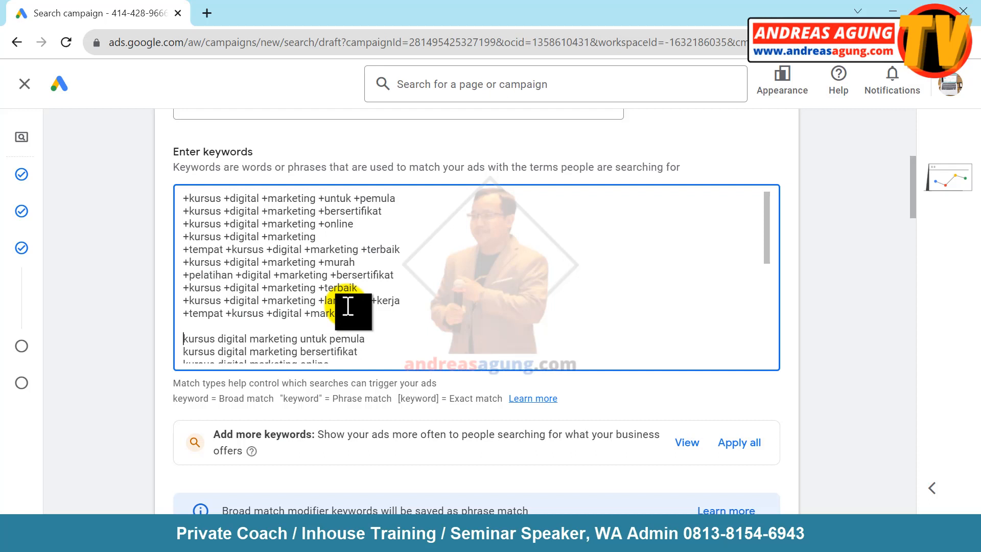
- Wrap the second keyword copy, including bersertifikat and online, in double quotes for phrase match
type("\"")
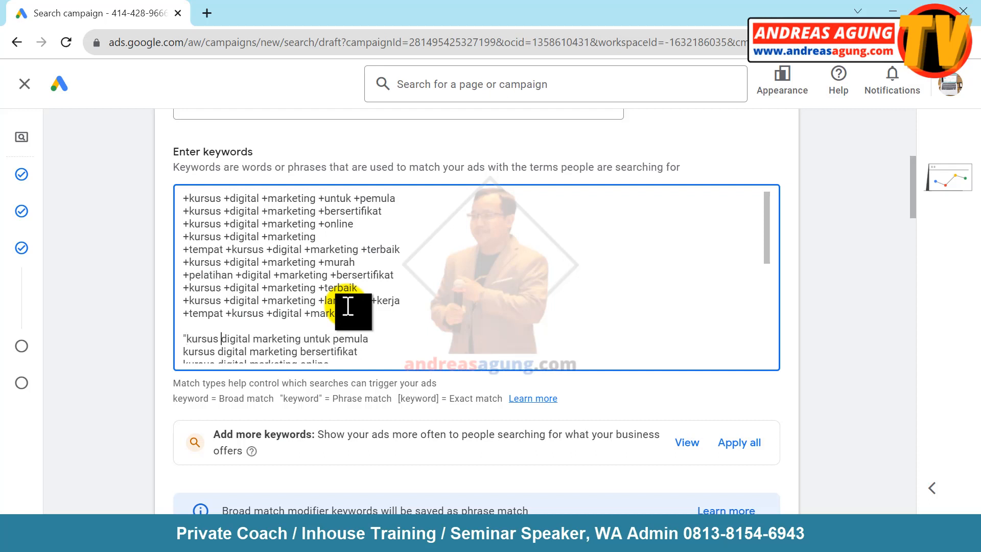
key("Right")
key("Right")
key("Right")
key("Right")
key("Right")
key("Right")
key("Right")
key("Right")
key("Right")
key("Right")
key("Right")
key("Right")
key("Right")
key("Right")
key("Right")
key("BackSpace")
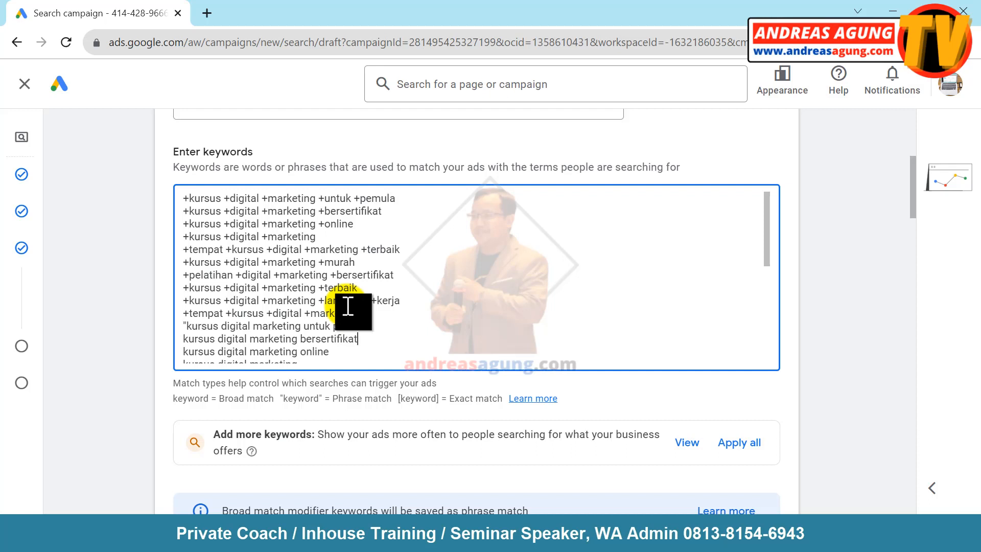
key("Left")
key("Left")
key("Left")
key("Left")
key("Left")
key("Left")
key("Left")
key("Left")
key("Left")
key("Left")
key("Left")
key("Left")
key("Left")
type("\"")
key("Down")
type("\"")
key("Right")
key("Right")
key("Right")
type("\"")
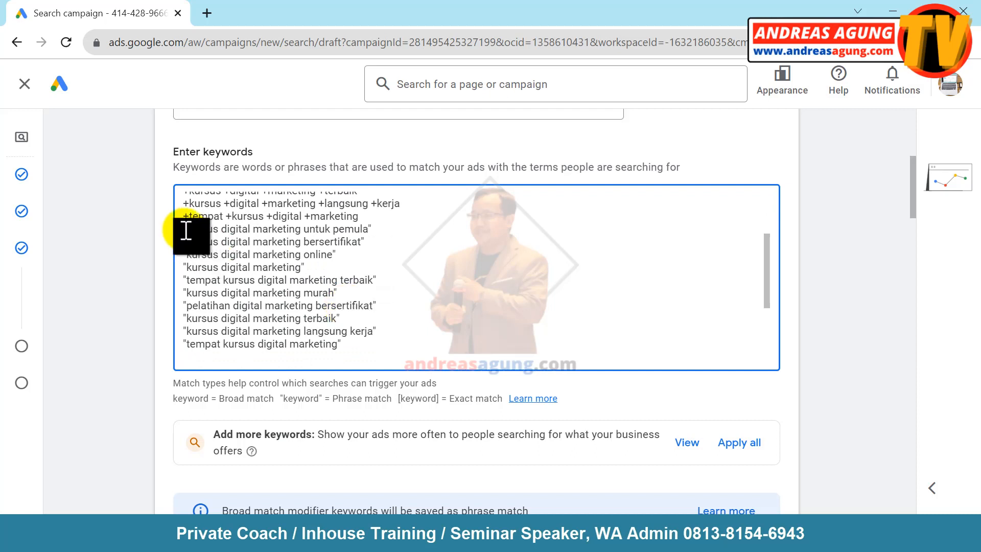
left_click_drag(184, 229, 374, 344)
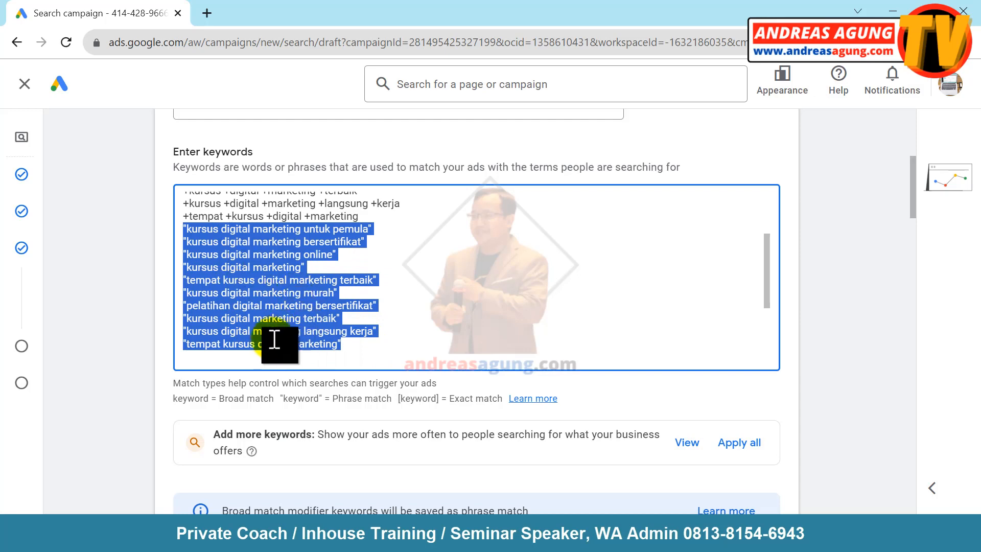
left_click(257, 358)
key("Down")
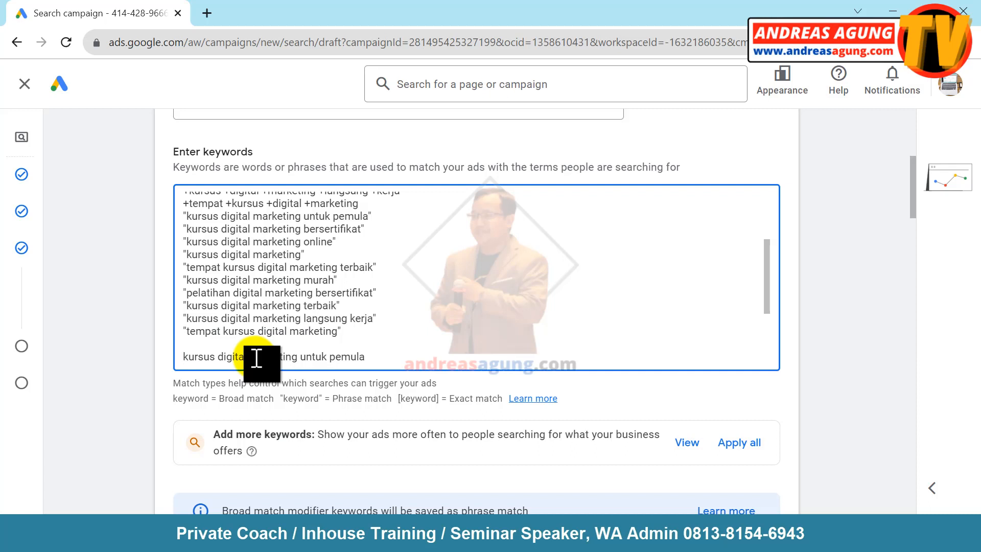
- Put square brackets around the untuk pemula and bersertifikat keywords and remove the blank line above them
type("[")
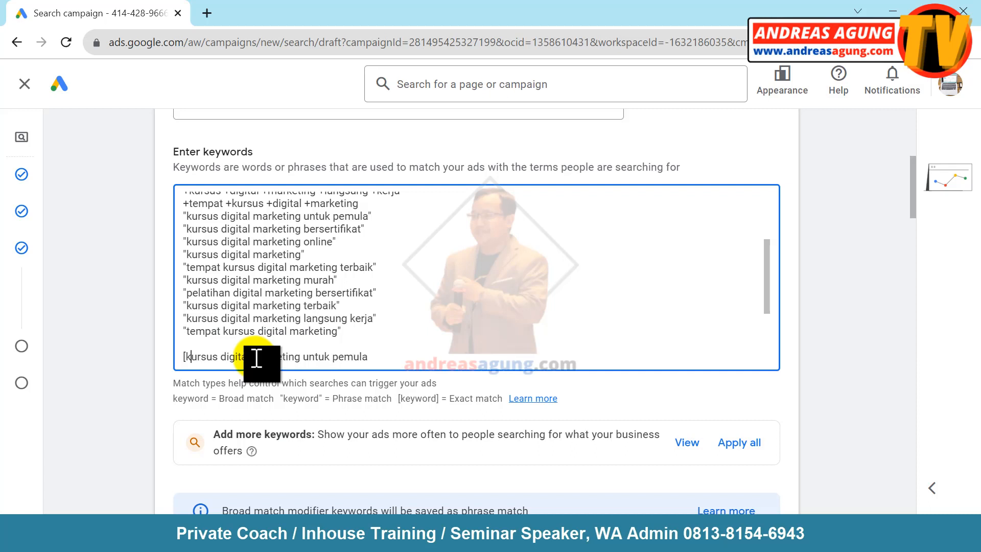
key("Right")
type("]")
key("Right")
type("[")
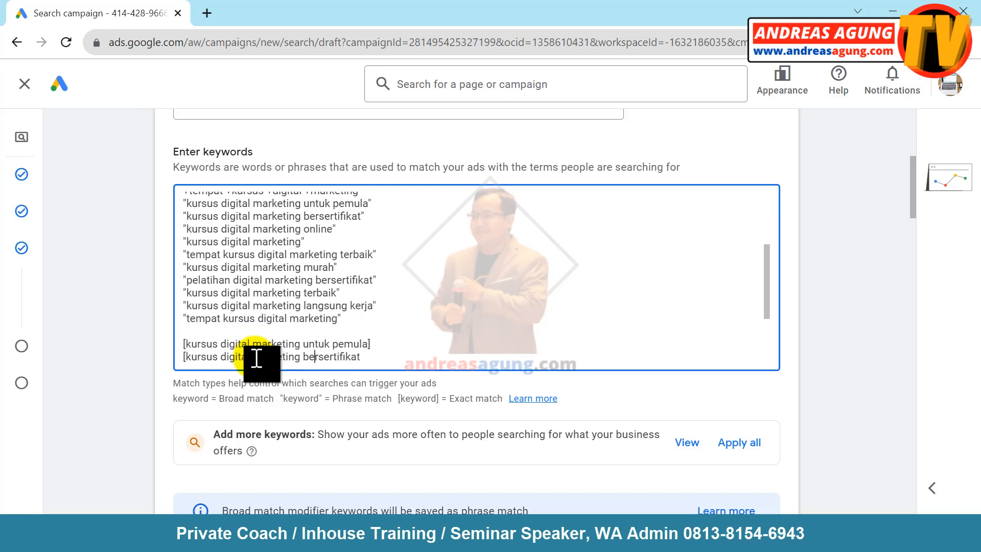
type("]")
key("Up")
key("BackSpace")
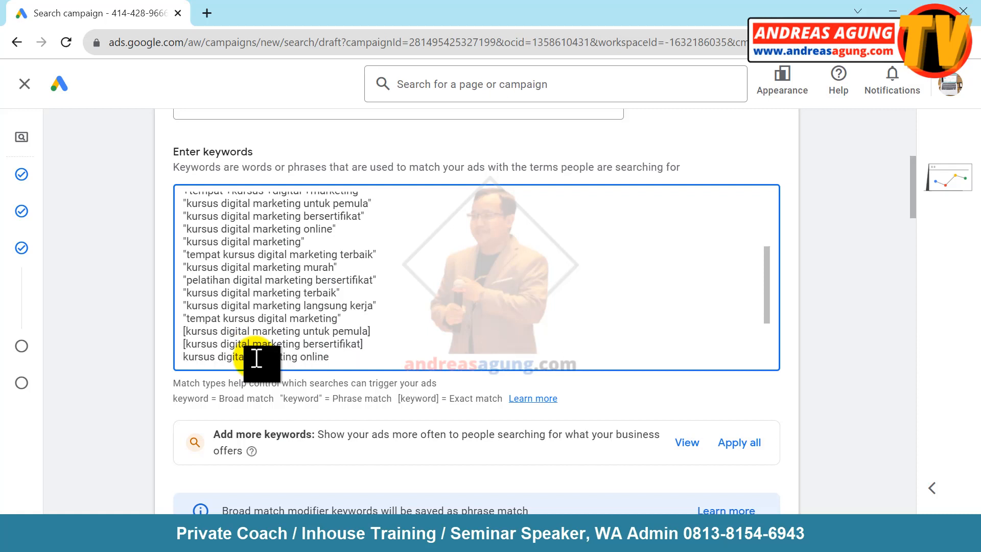
key("Down")
type("]")
key("Left")
key("Left")
key("Left")
key("Left")
key("Left")
- Bracket the last exact-match keyword, check the keyword box, and scroll down to the Ads section
type("[")
scroll(256, 358, "down", 1)
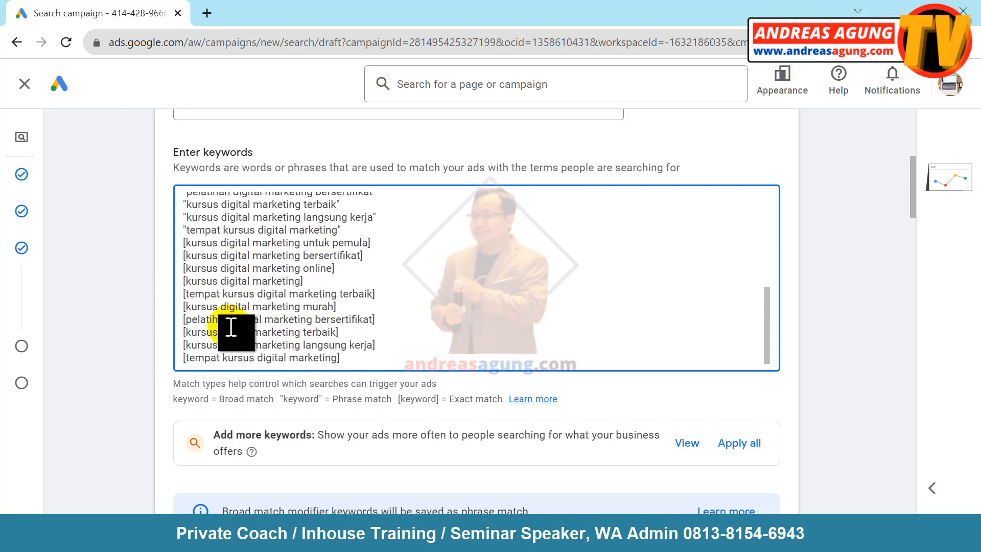
scroll(231, 327, "up", 10)
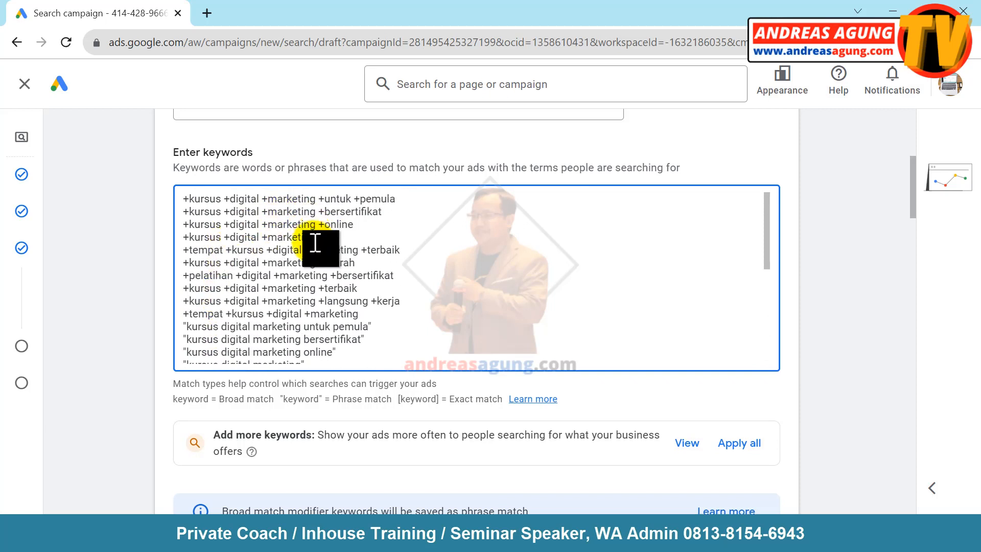
scroll(272, 297, "down", 10)
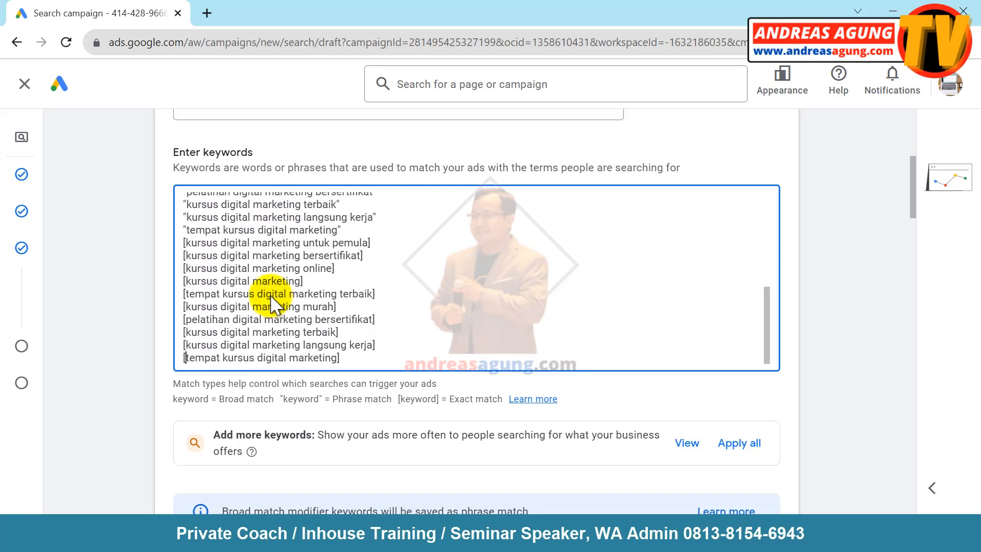
scroll(276, 189, "up", 10)
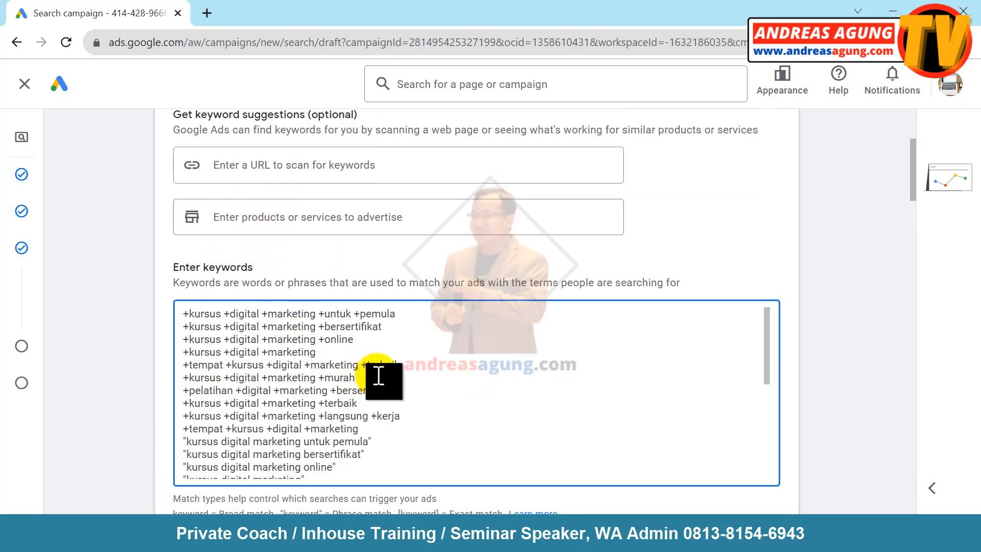
scroll(377, 376, "down", 5)
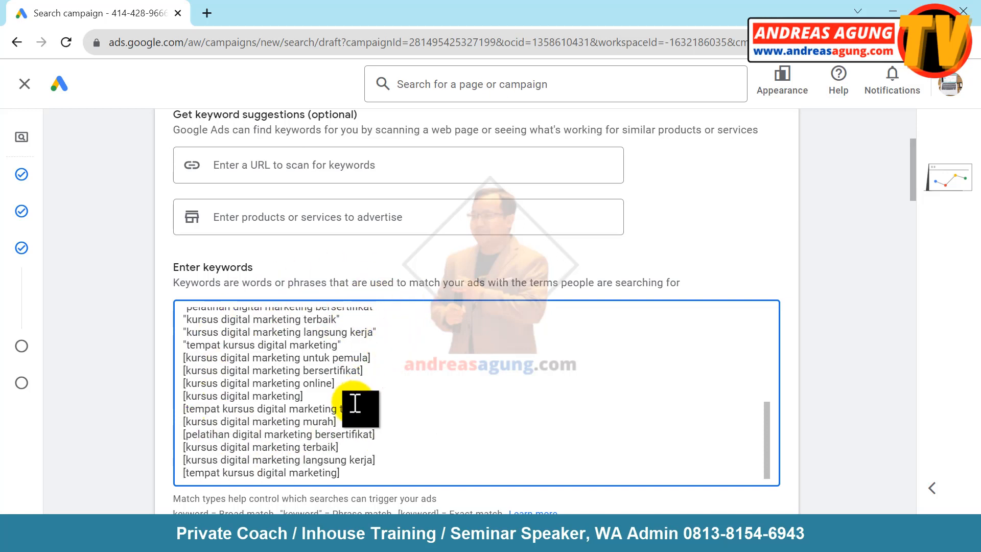
scroll(352, 407, "up", 6)
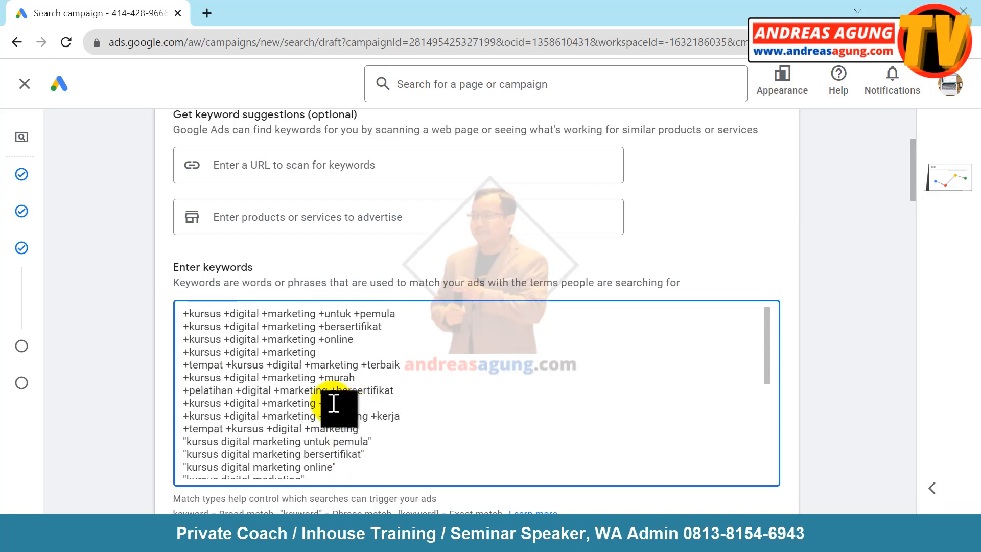
scroll(354, 376, "up", 2)
scroll(355, 373, "down", 2)
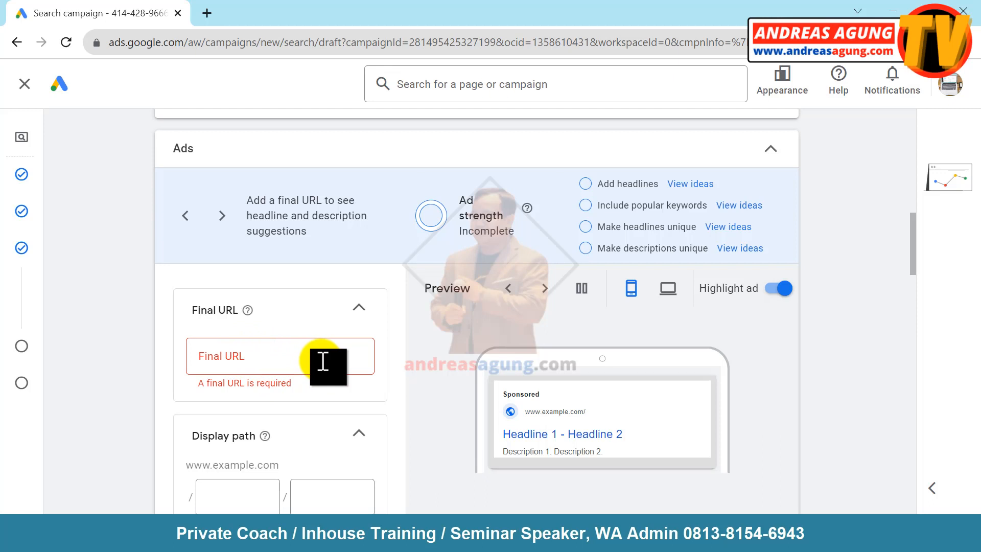
left_click(260, 353)
type("https://andreasagung.com")
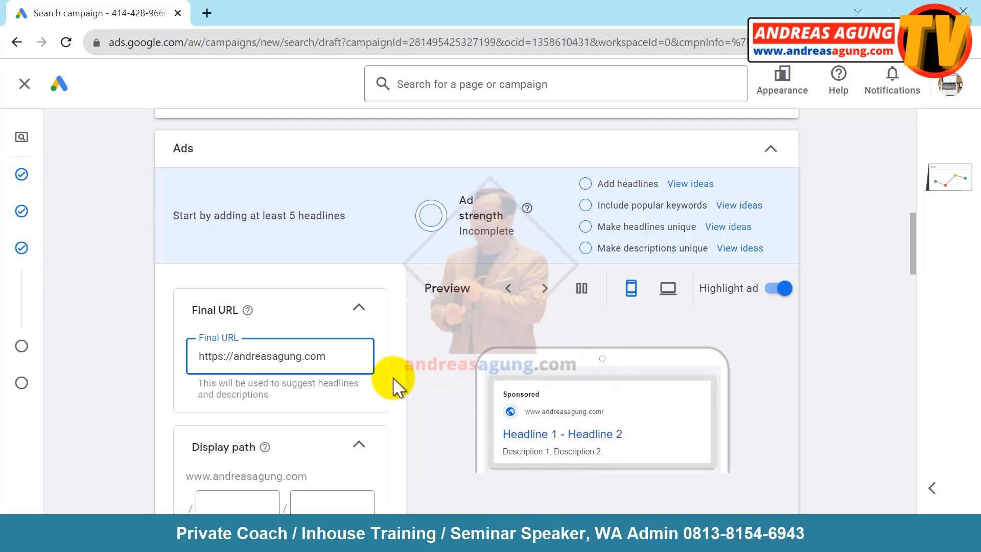
scroll(401, 385, "down", 4)
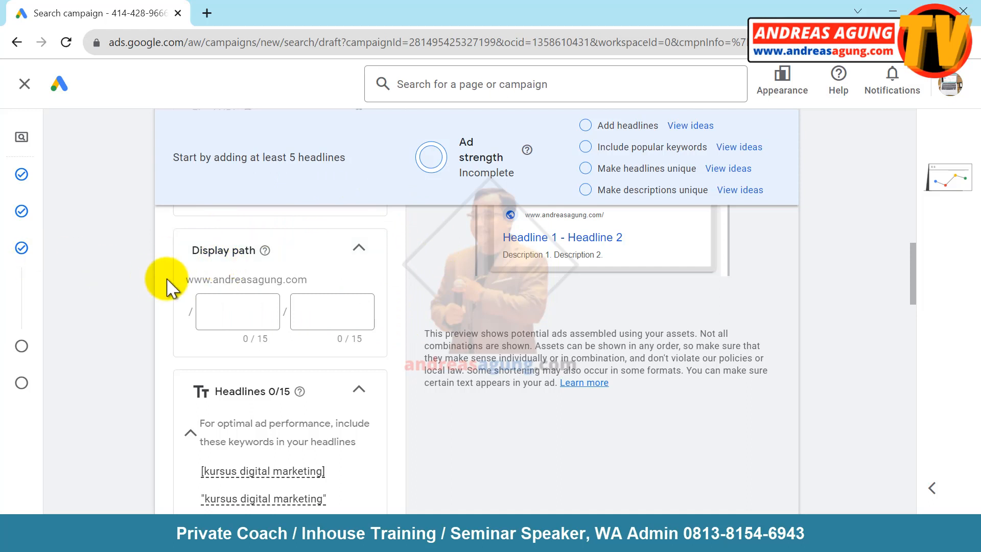
scroll(399, 371, "down", 3)
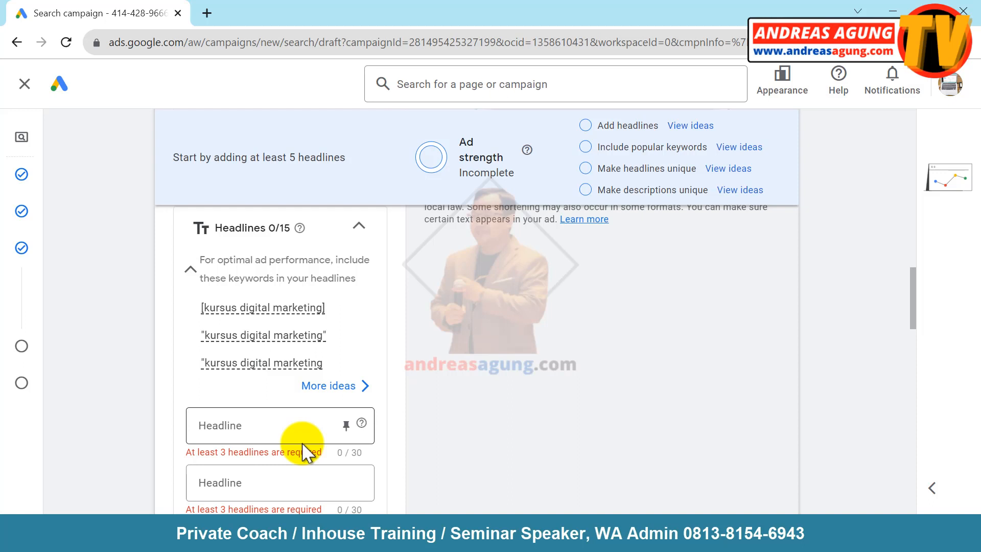
- Enter Kursus Digital Marketing as the ad's first headline
left_click(280, 434)
type("Kursus Digital Marketing")
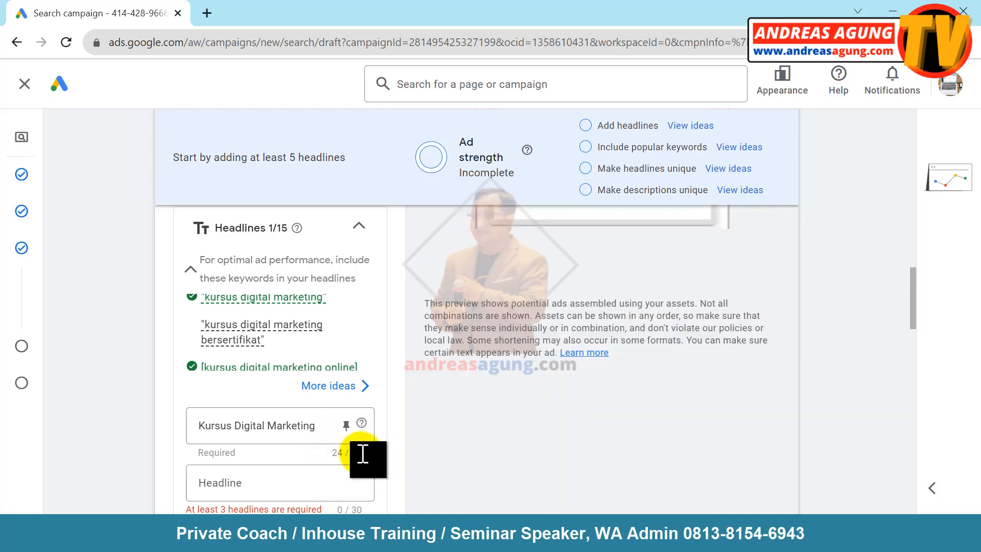
scroll(162, 301, "down", 3)
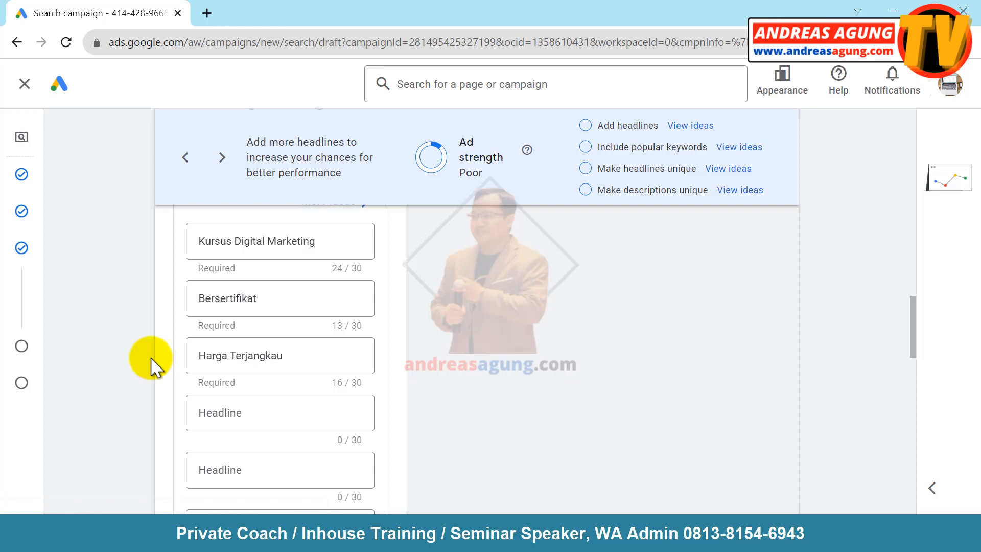
- Fill the first description with 'Sudah Lebih dari 100 Orang yang Bergabung!'
scroll(153, 366, "down", 2)
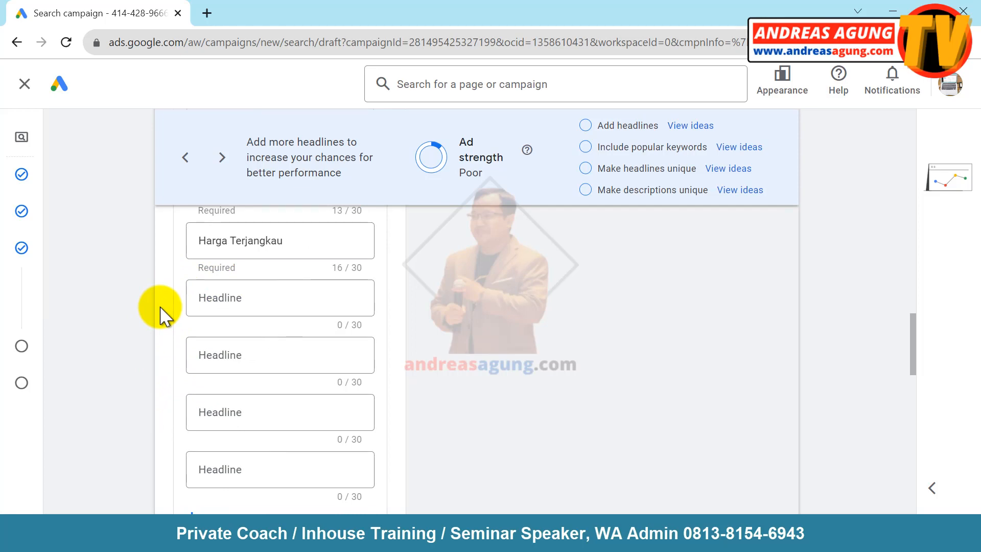
scroll(162, 313, "down", 5)
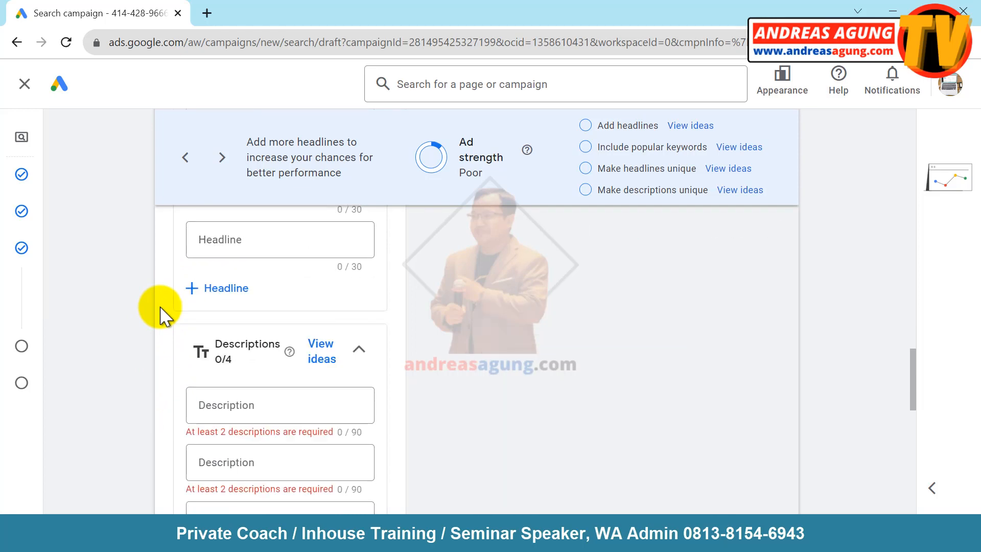
scroll(162, 312, "down", 2)
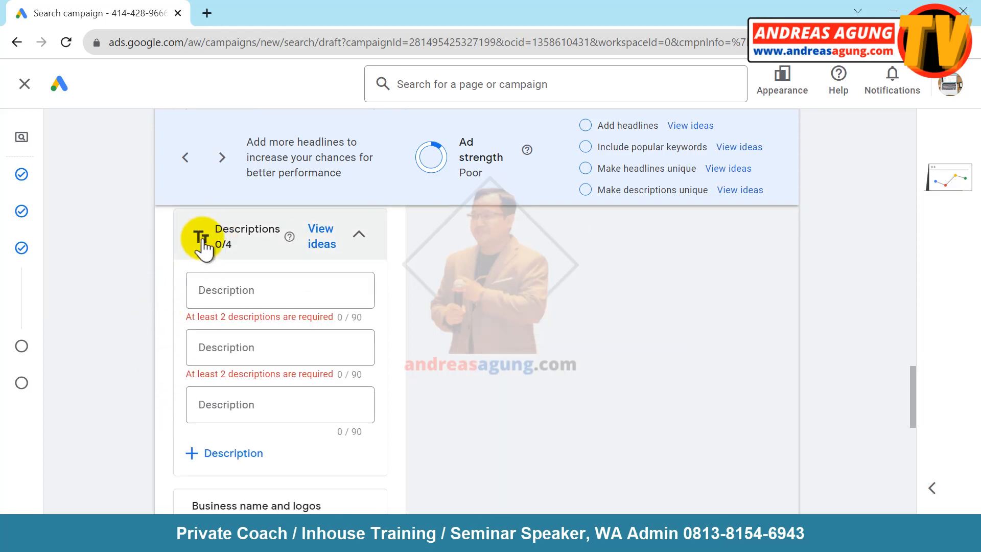
left_click(215, 290)
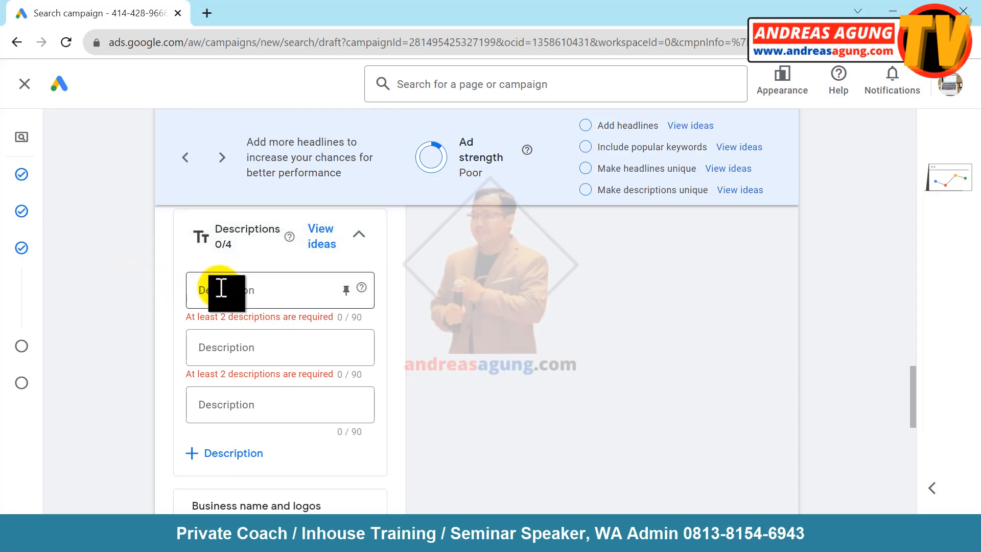
left_click(225, 290)
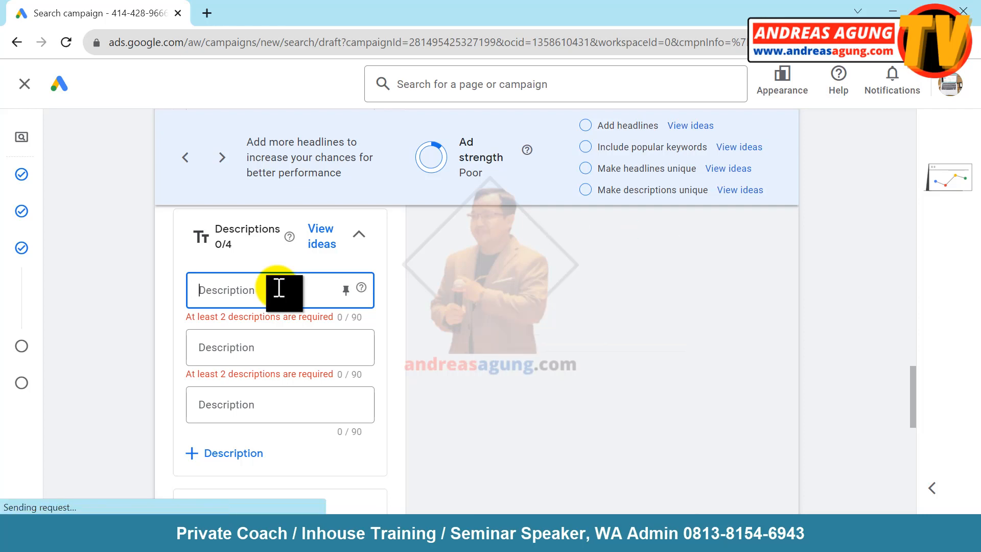
type("Sudah Lebih dari 100 Orang yang Bergabung!")
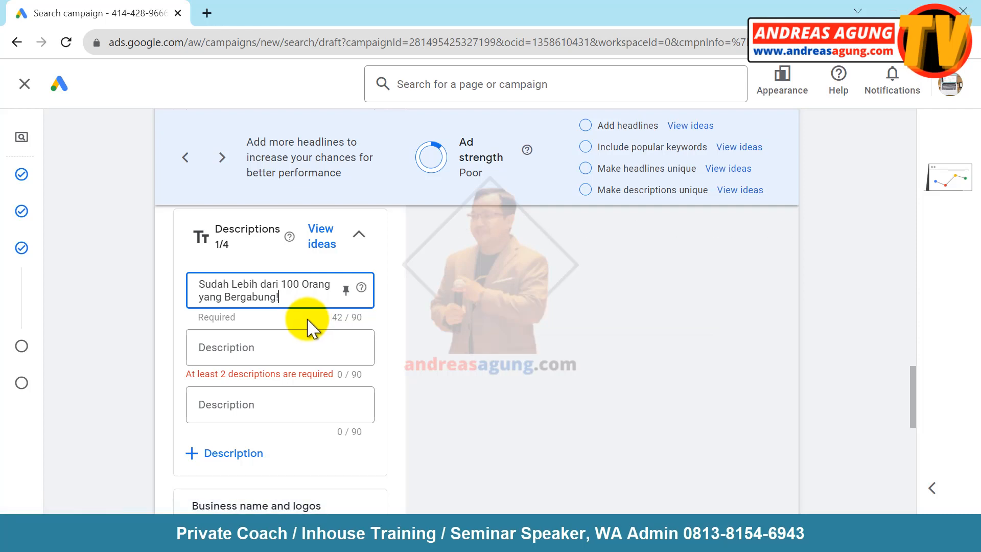
- Paste 'Yuk Join Sekarang juga!' as the second description and return to the ad-copy notes
left_click(257, 349)
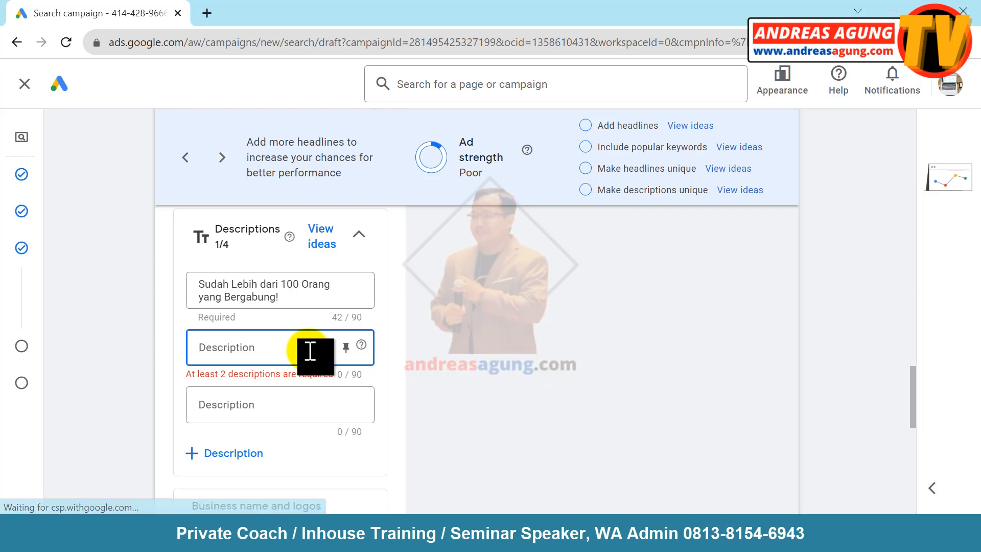
type("Yuk Join Sekarang juga!")
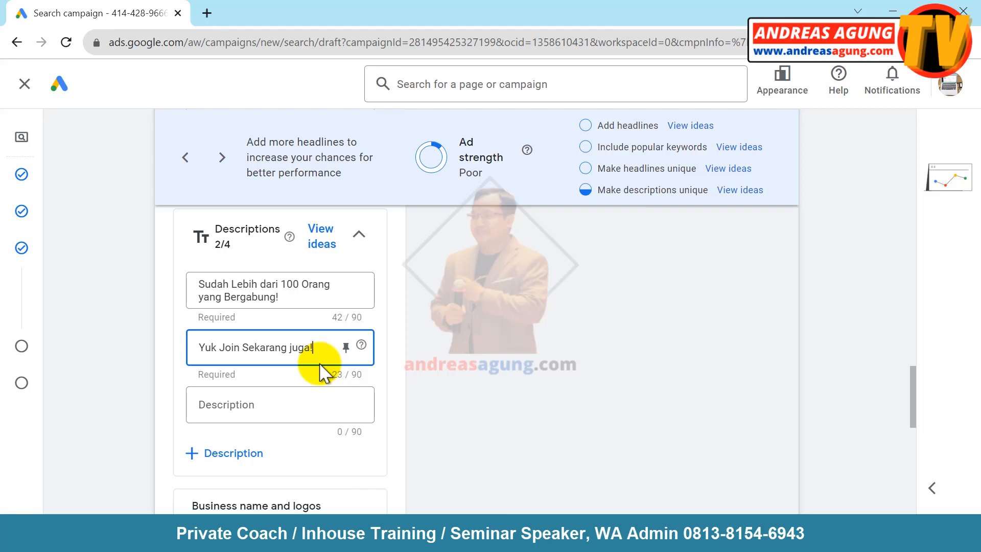
left_click(148, 350)
scroll(153, 355, "up", 2)
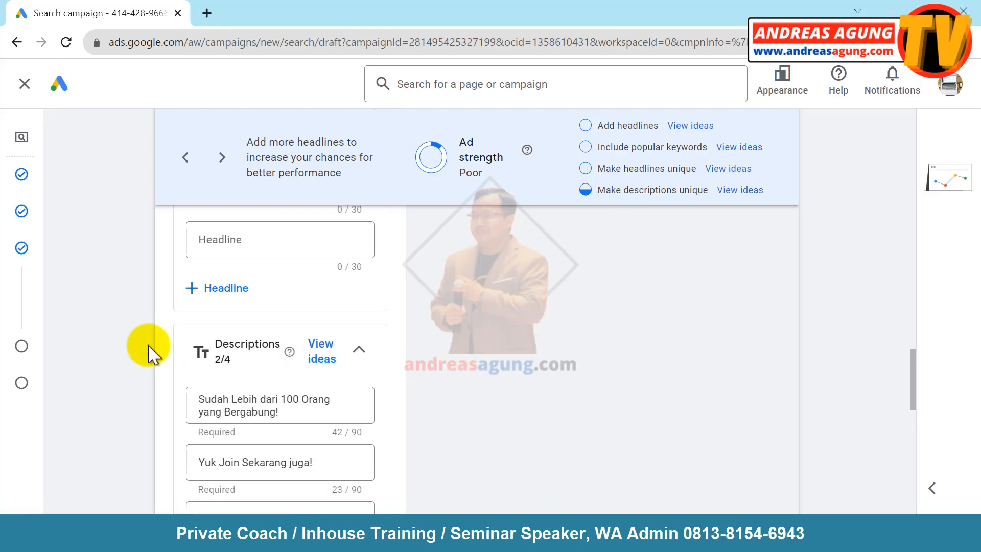
scroll(149, 350, "up", 15)
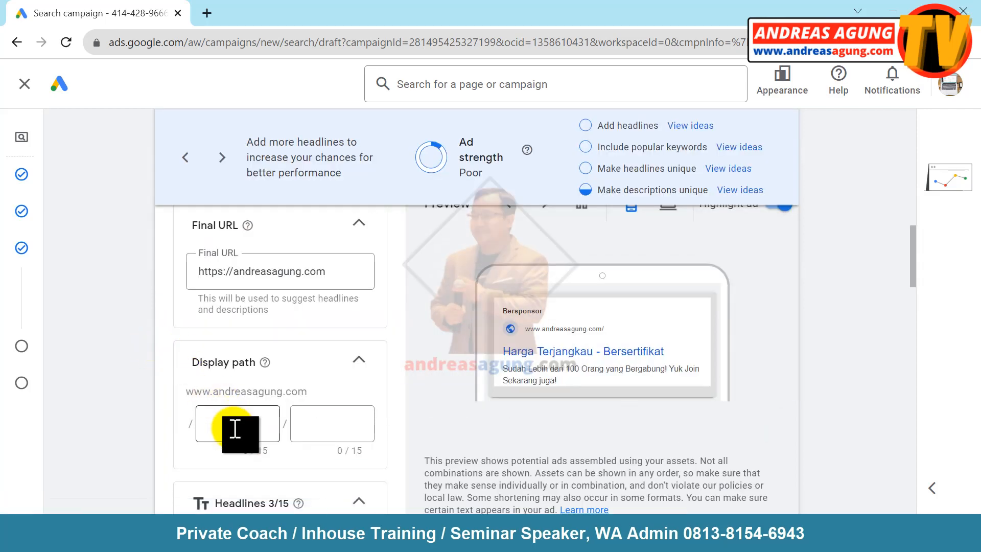
key("alt+Tab")
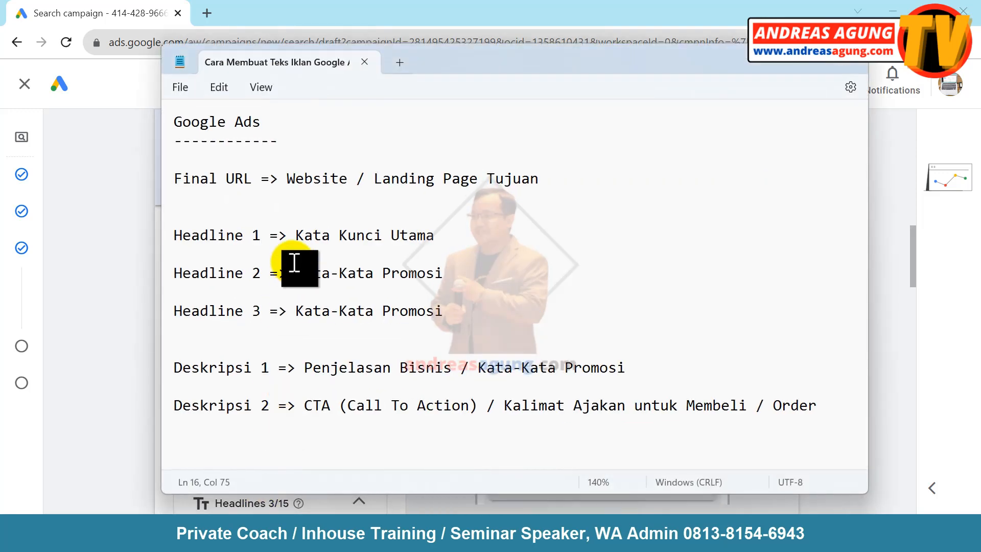
- Compare the Final URL and Headline 1 guidelines in Notepad with the ad fields
left_click_drag(175, 176, 554, 182)
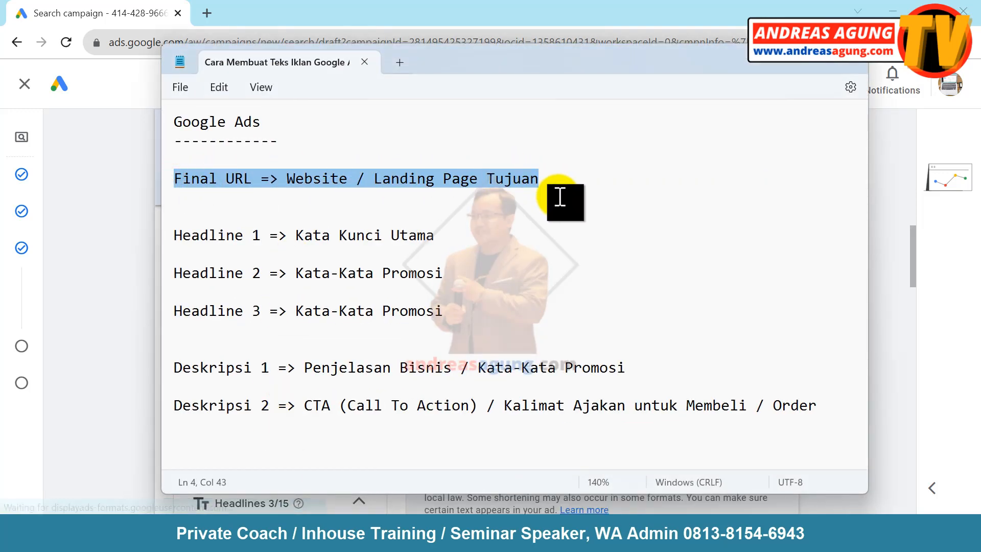
left_click(780, 64)
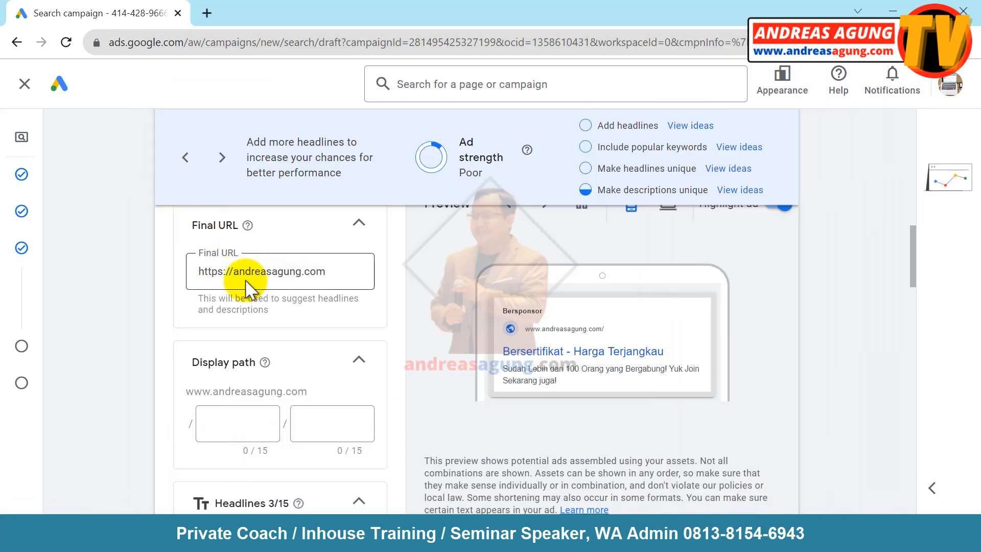
key("alt+Tab")
left_click_drag(176, 236, 447, 237)
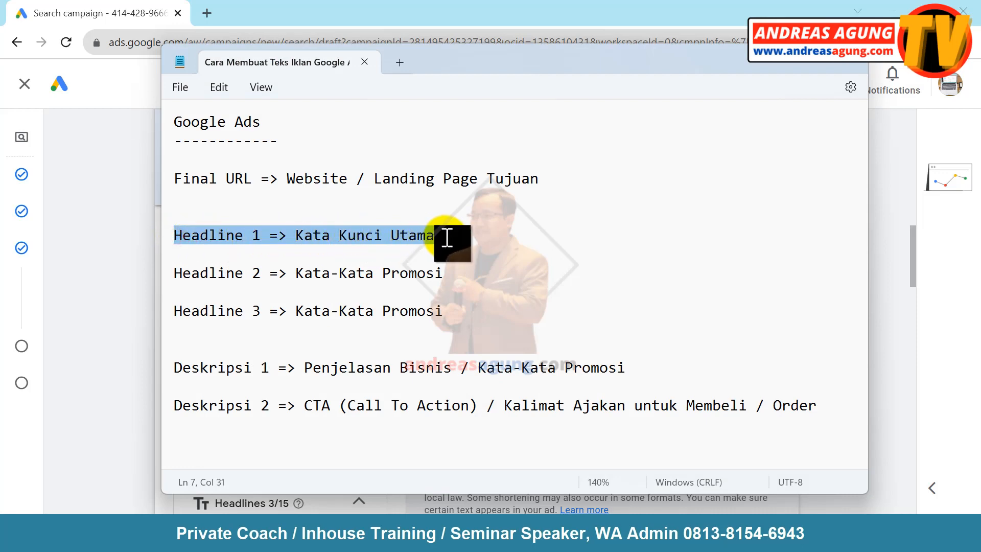
left_click(789, 64)
scroll(104, 344, "down", 5)
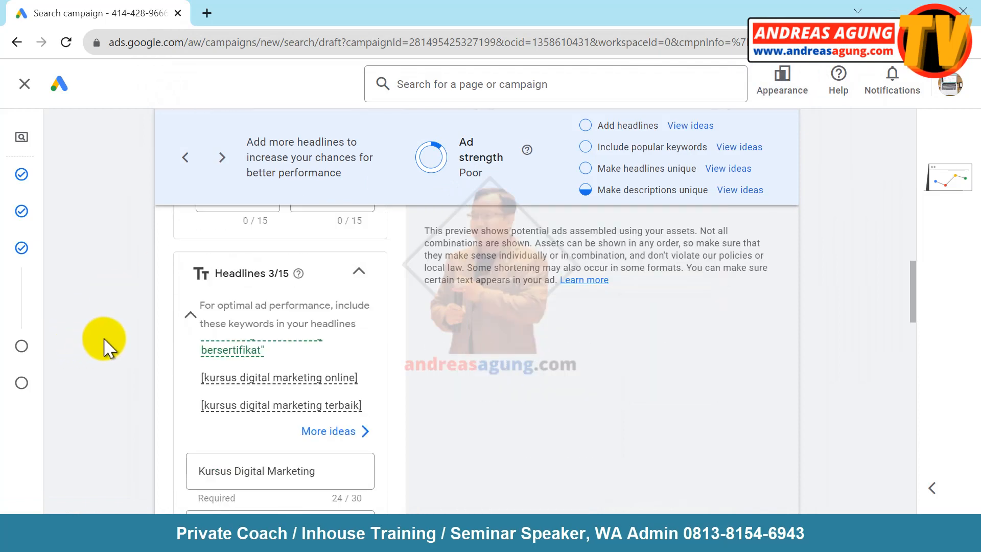
scroll(104, 345, "down", 4)
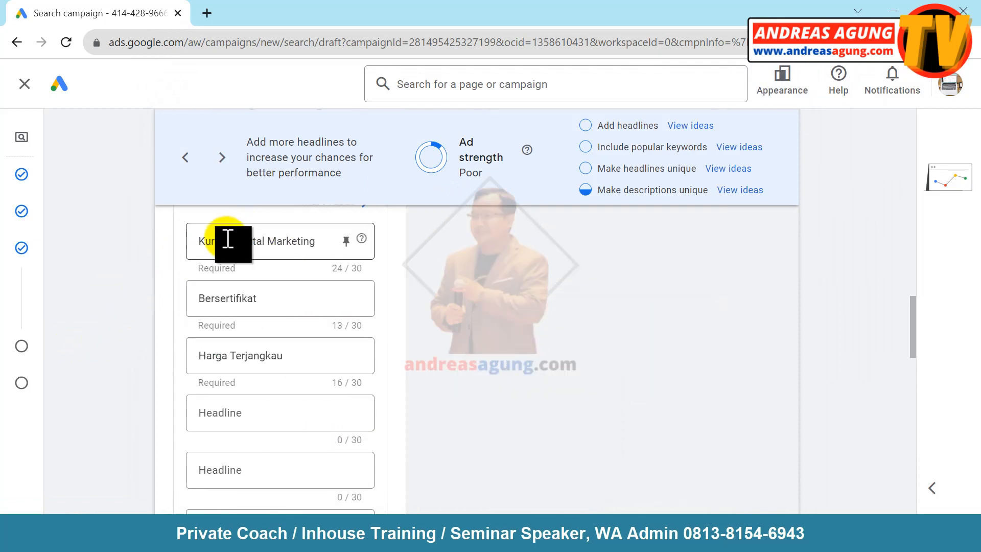
- Check the Headline 2 and 3 guidelines against the headlines, including Harga Terjangkau
left_click(276, 532)
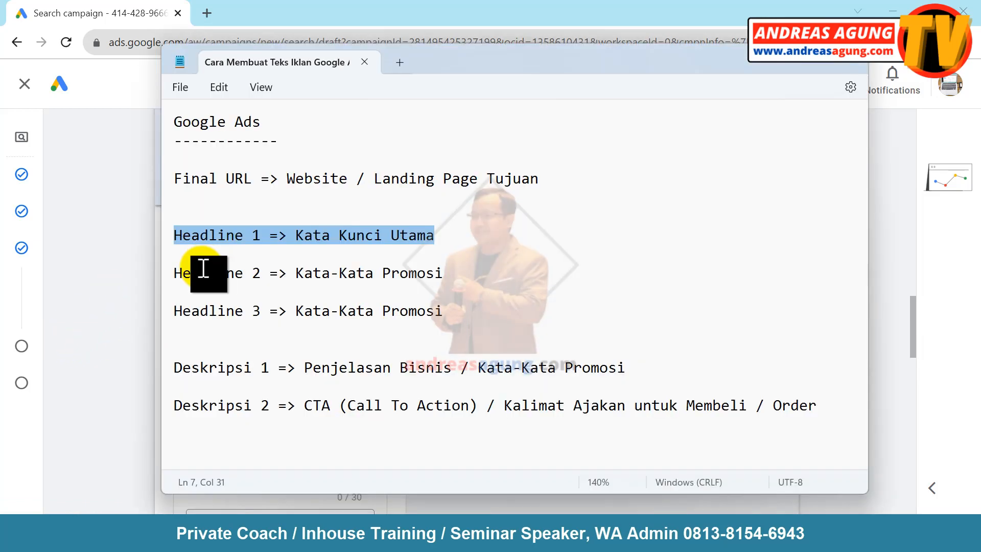
left_click_drag(179, 277, 440, 278)
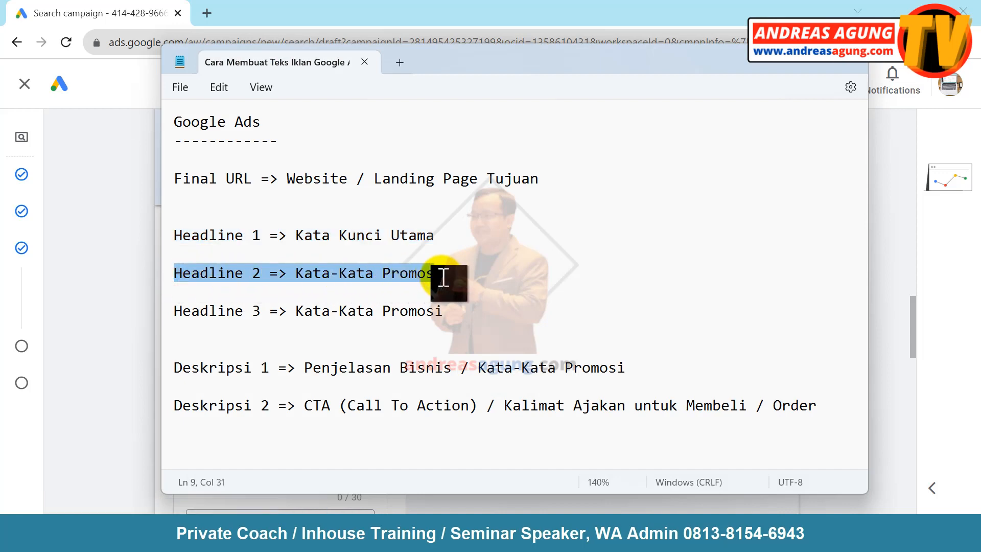
left_click_drag(183, 313, 440, 306)
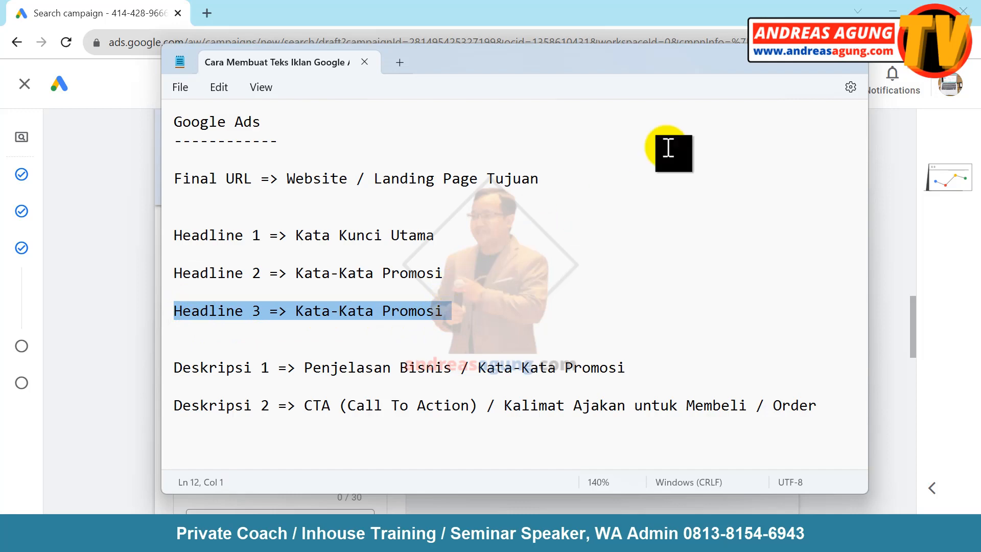
left_click(776, 57)
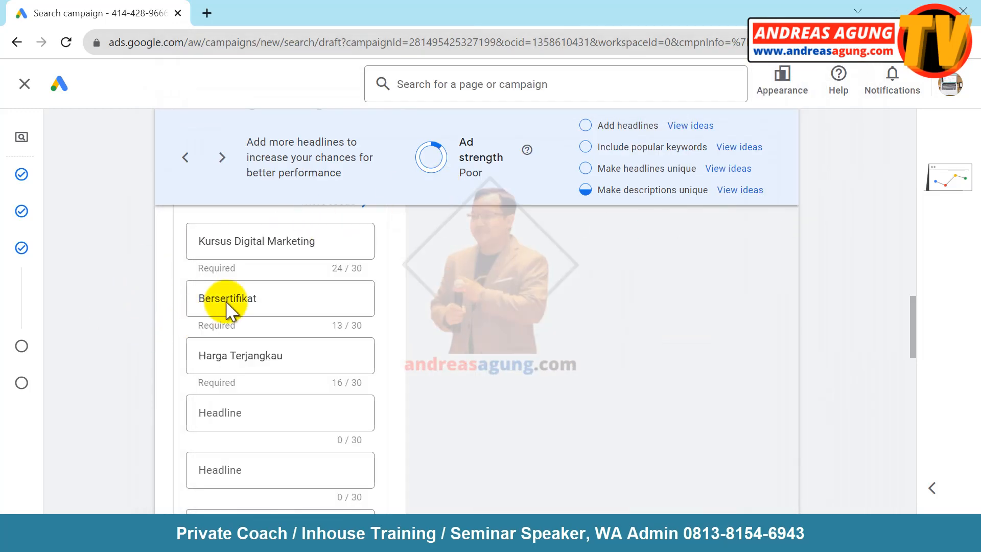
left_click(232, 353)
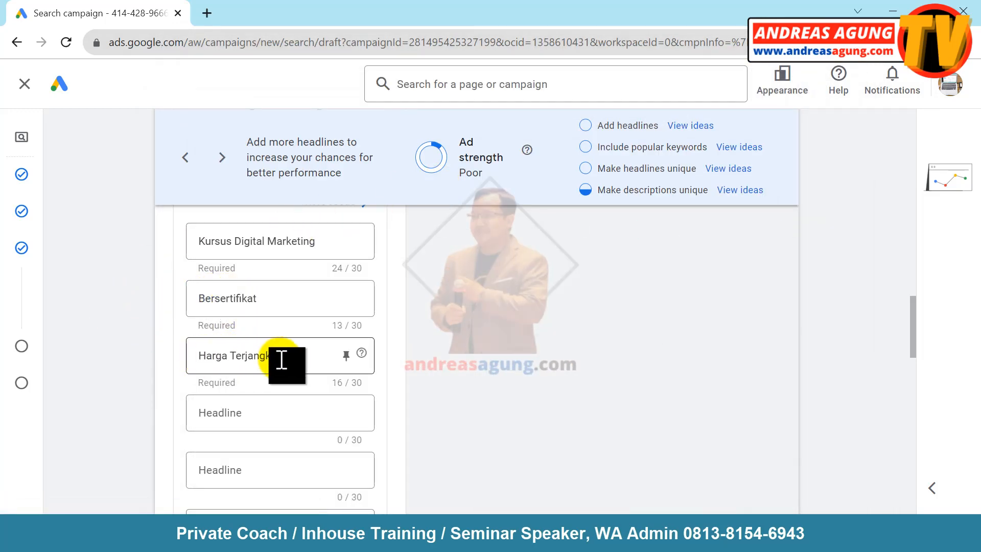
- Check the Deskripsi 1 and Deskripsi 2 guidelines against the ad's two descriptions
key("alt+Tab")
left_click_drag(175, 368, 649, 370)
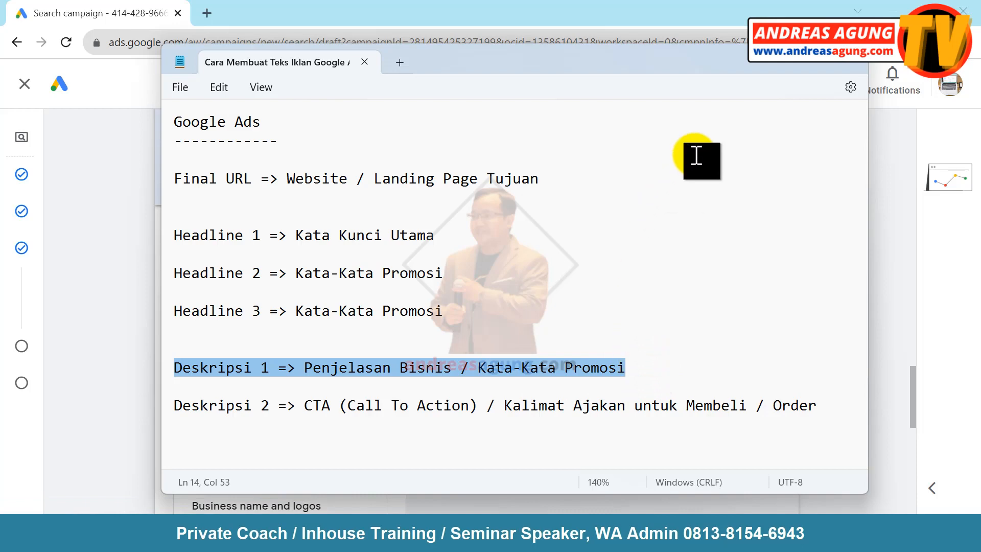
left_click(778, 62)
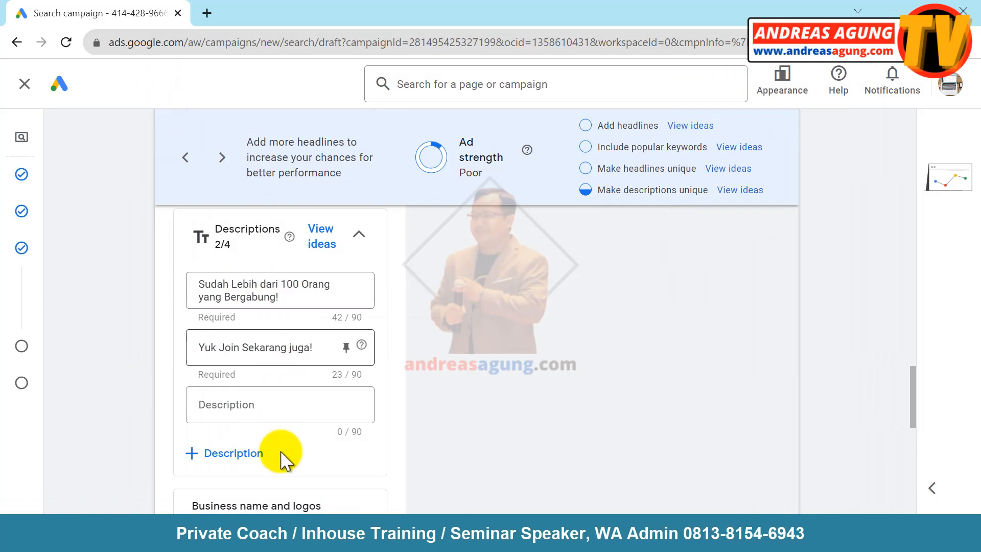
left_click(263, 534)
left_click_drag(172, 407, 841, 412)
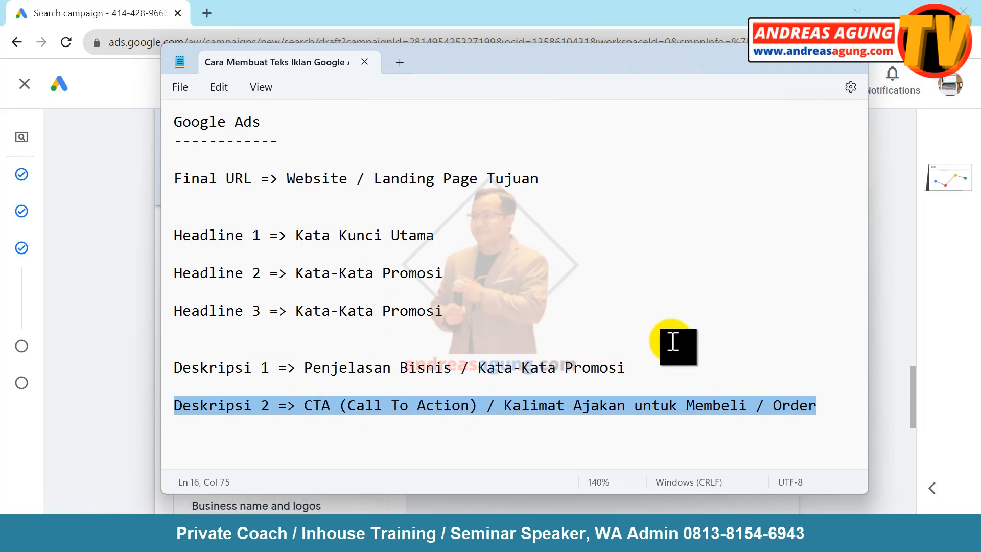
left_click(773, 65)
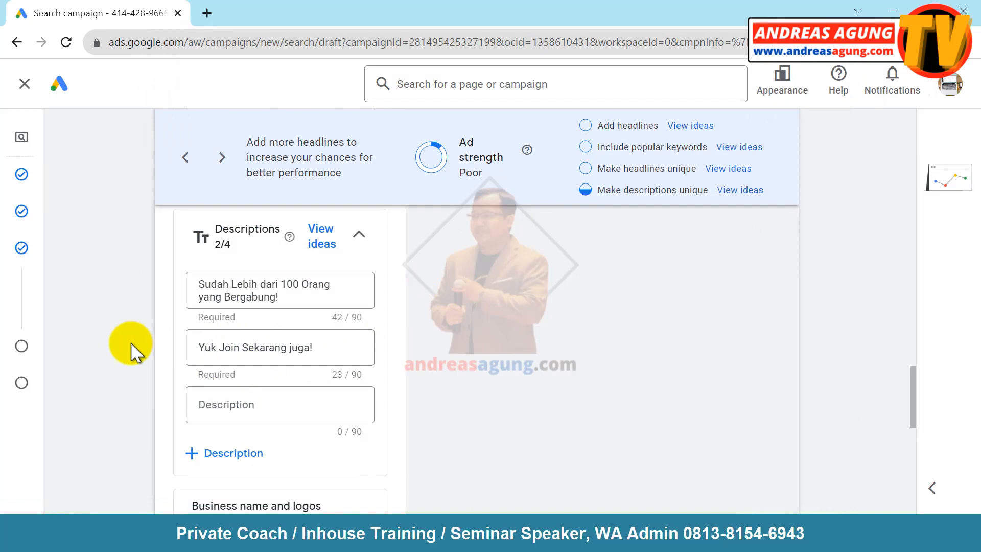
- Save the responsive search ad with Done and continue to the Budget page
scroll(132, 350, "down", 10)
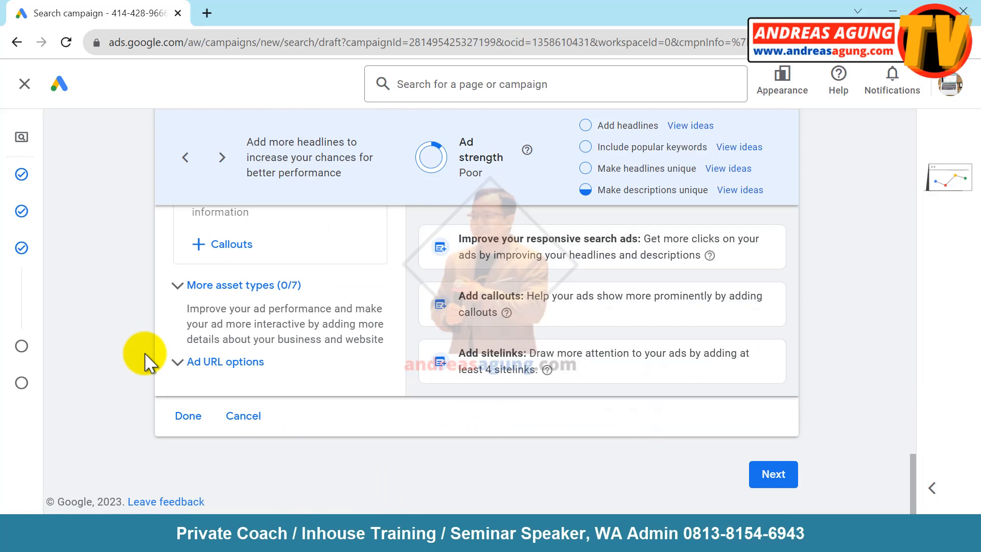
left_click(189, 416)
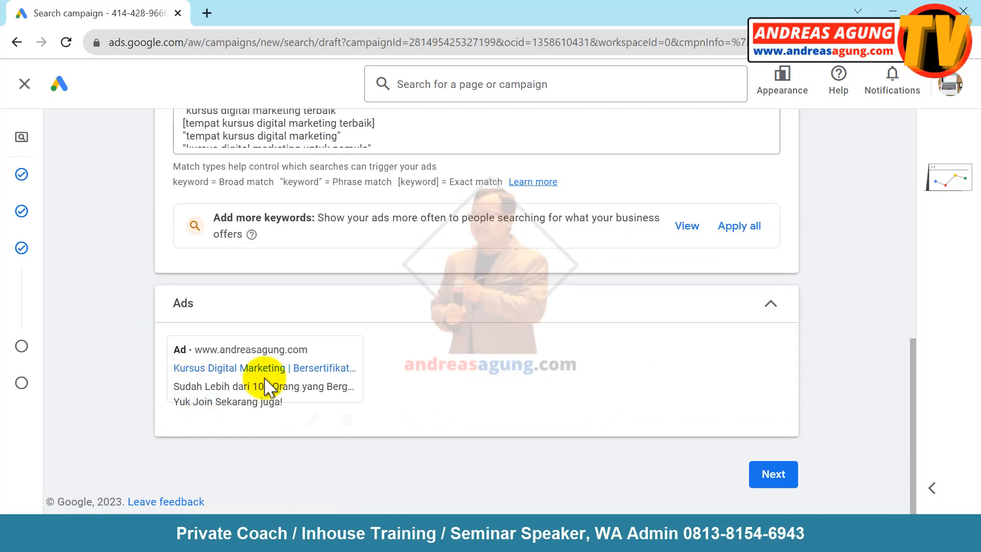
left_click(787, 481)
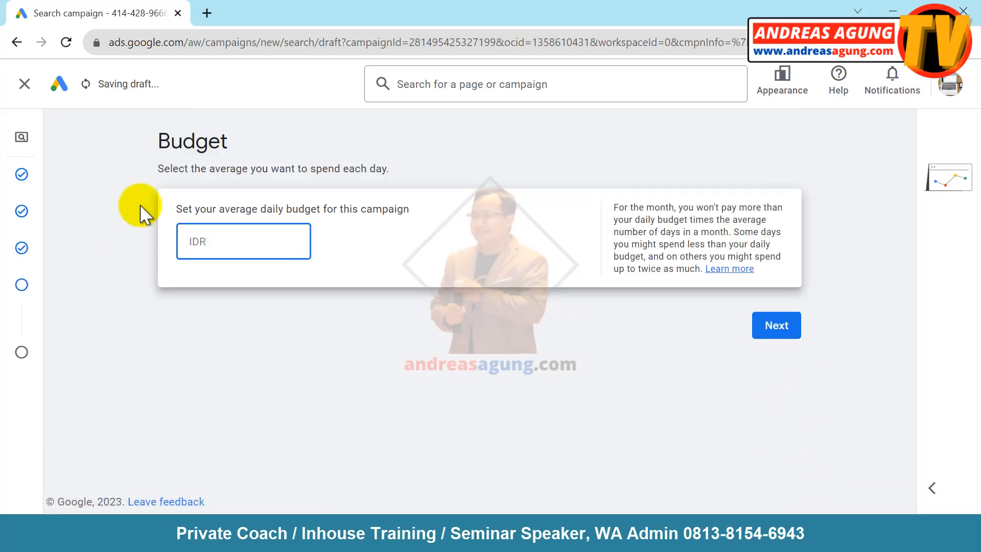
- Enter an average daily budget of IDR 100,000 and continue to the campaign review page
left_click(137, 150)
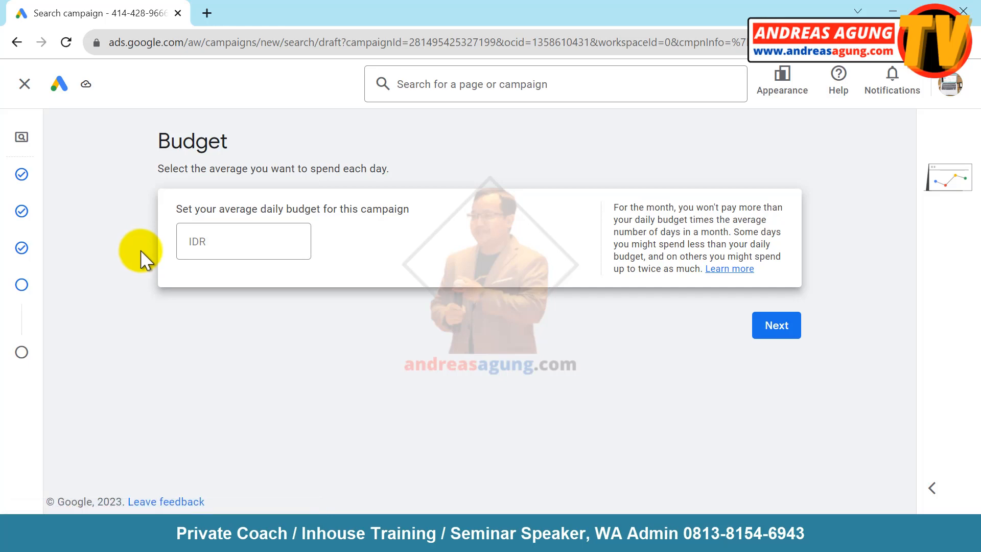
left_click(220, 245)
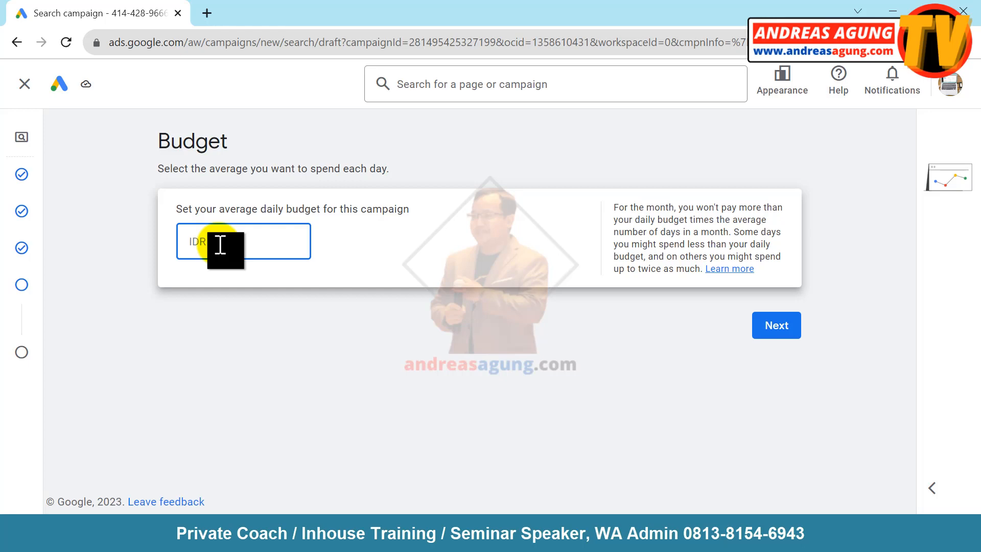
type("100000")
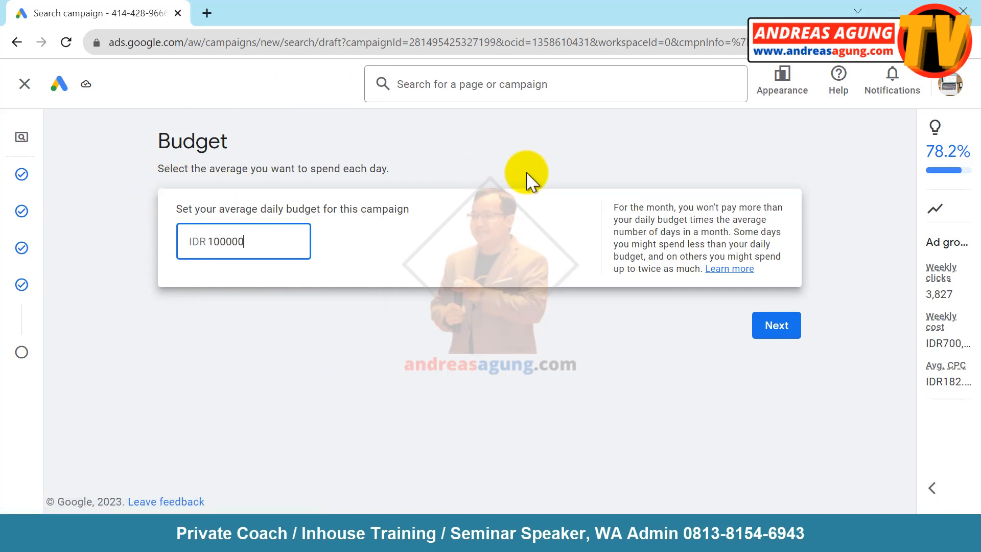
left_click(772, 337)
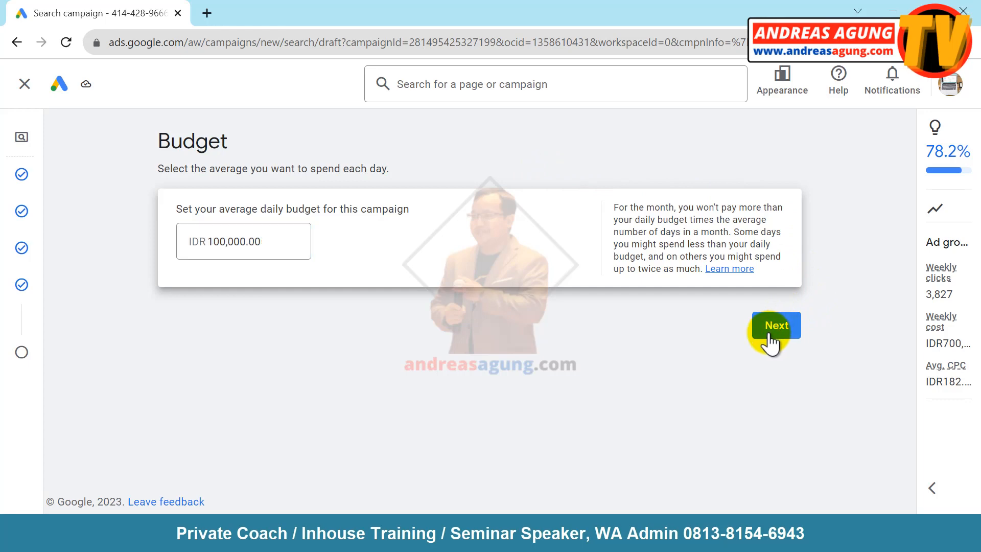